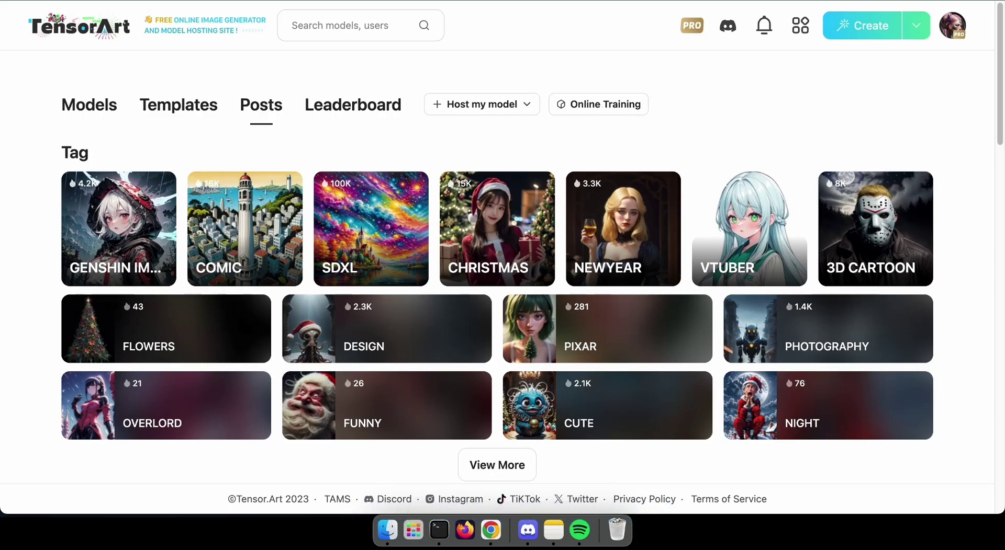
# - Open Online Training, try the Realistic, 2.5D and Standard themes, then return to Anime
pyautogui.click(576, 104)
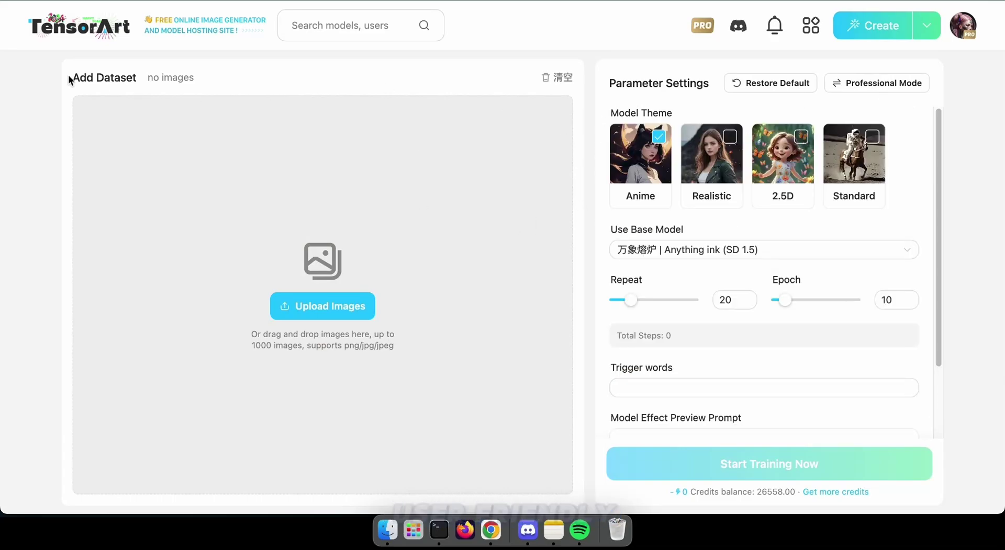
pyautogui.moveTo(73, 77); pyautogui.dragTo(129, 79)
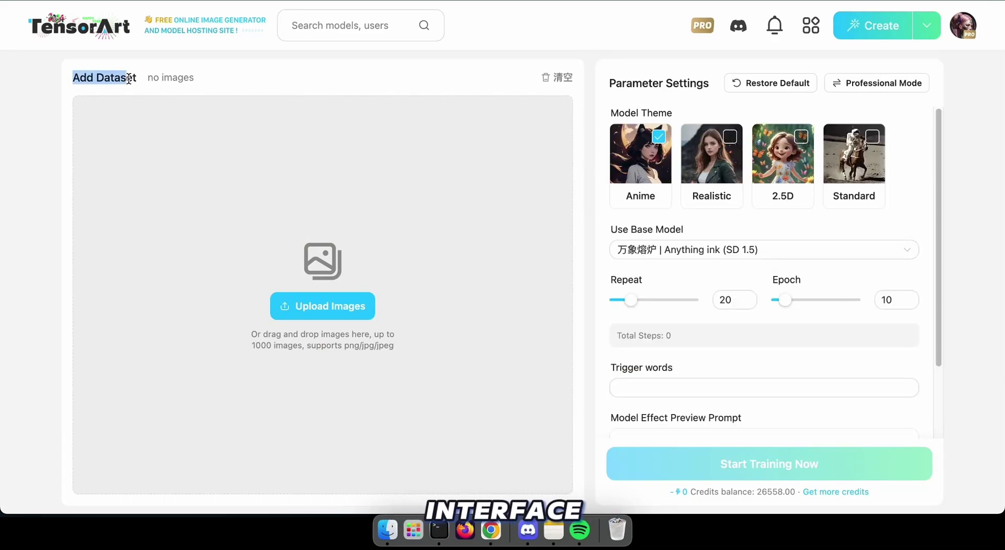
pyautogui.click(637, 99)
pyautogui.click(712, 169)
pyautogui.click(775, 165)
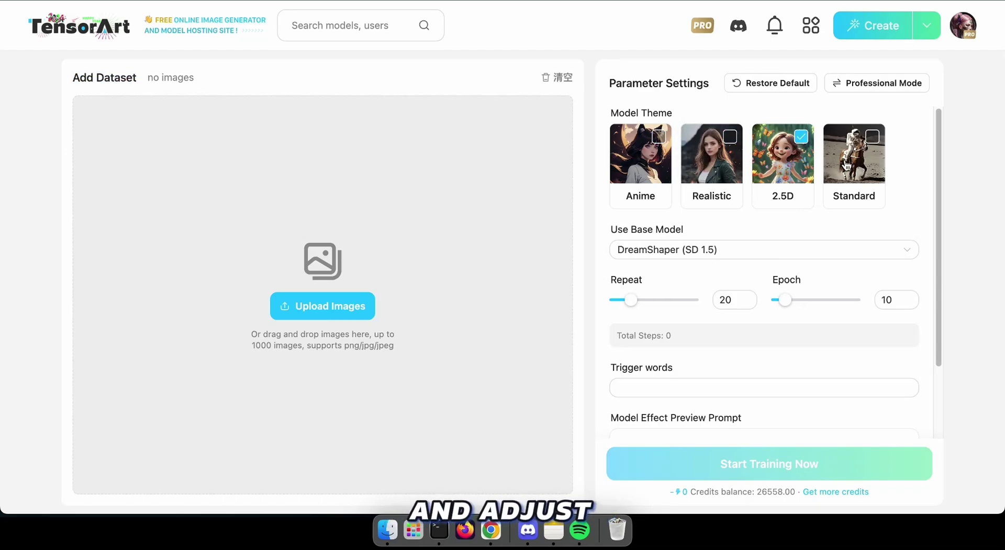
pyautogui.click(846, 165)
pyautogui.scroll(-2, 743, 262)
pyautogui.click(674, 352)
pyautogui.scroll(3, 676, 357)
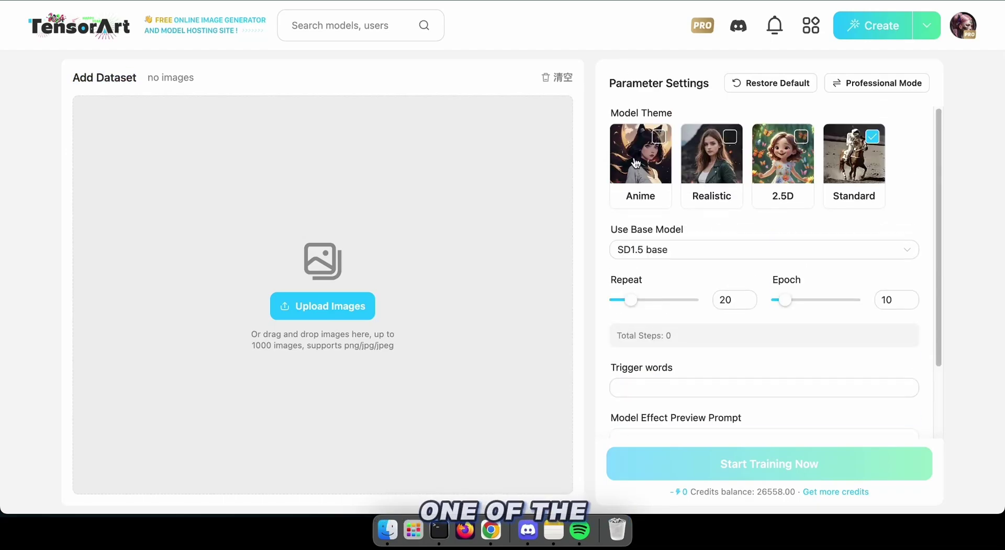
pyautogui.click(640, 157)
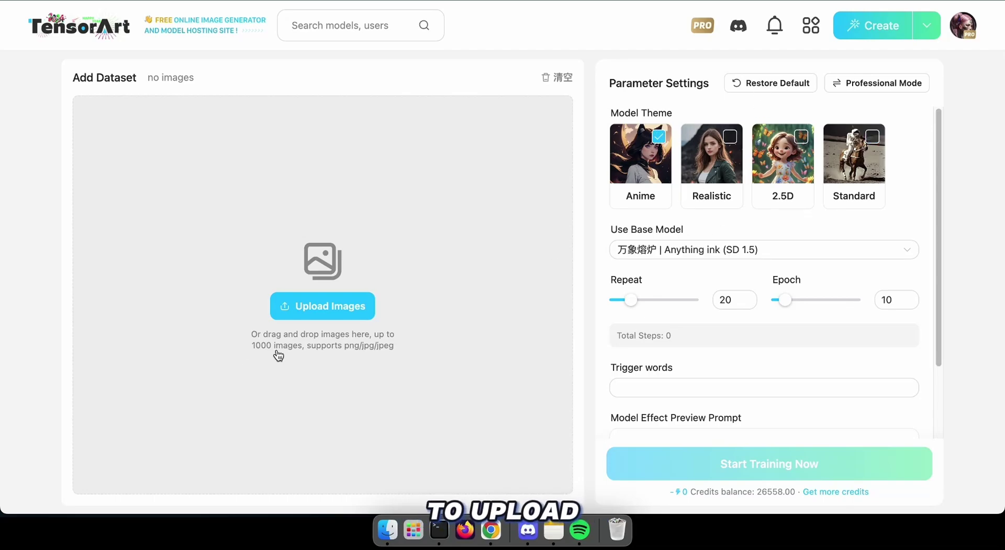
pyautogui.moveTo(250, 347); pyautogui.dragTo(445, 353)
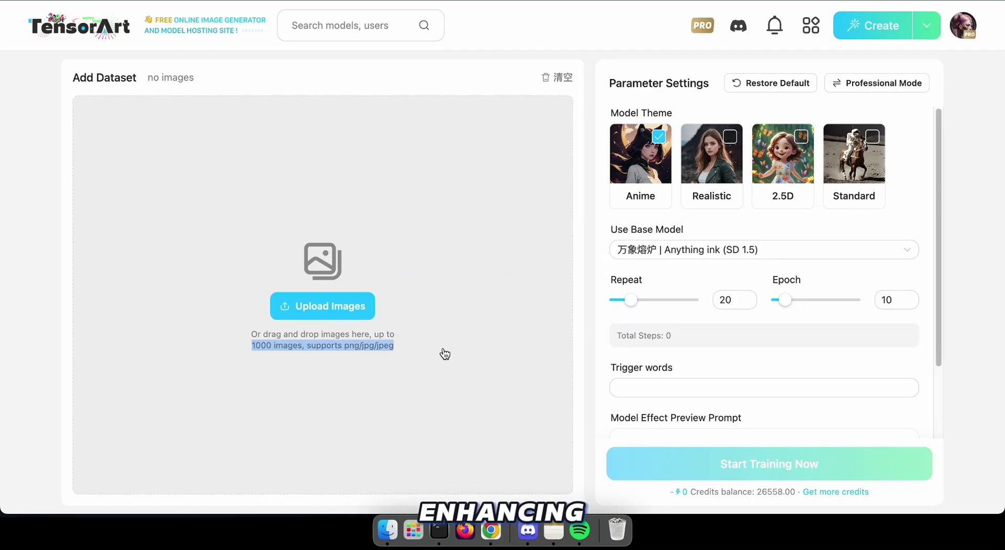
# - Drag all 34 taylor photos from the TensorArt folder onto the Add Dataset drop zone
pyautogui.click(489, 388)
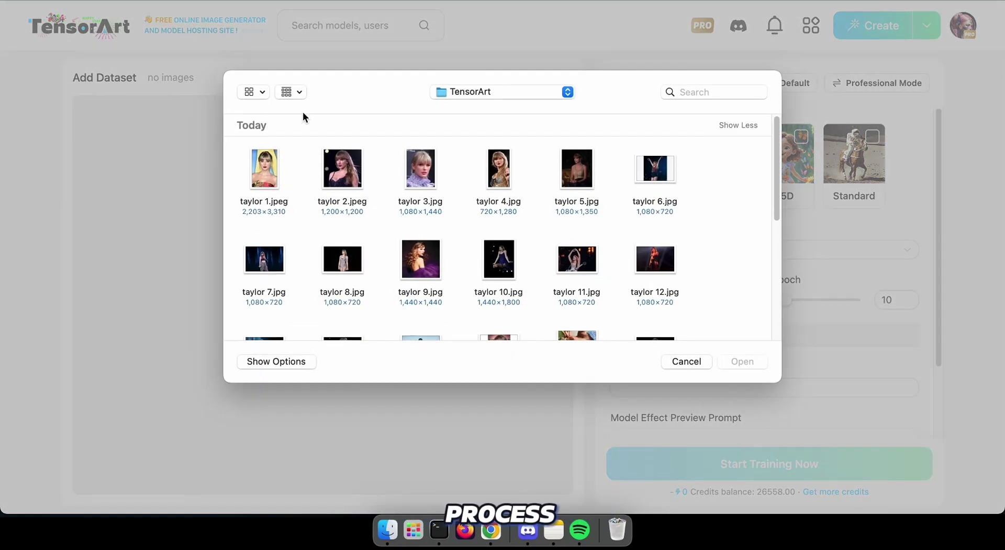
pyautogui.click(686, 361)
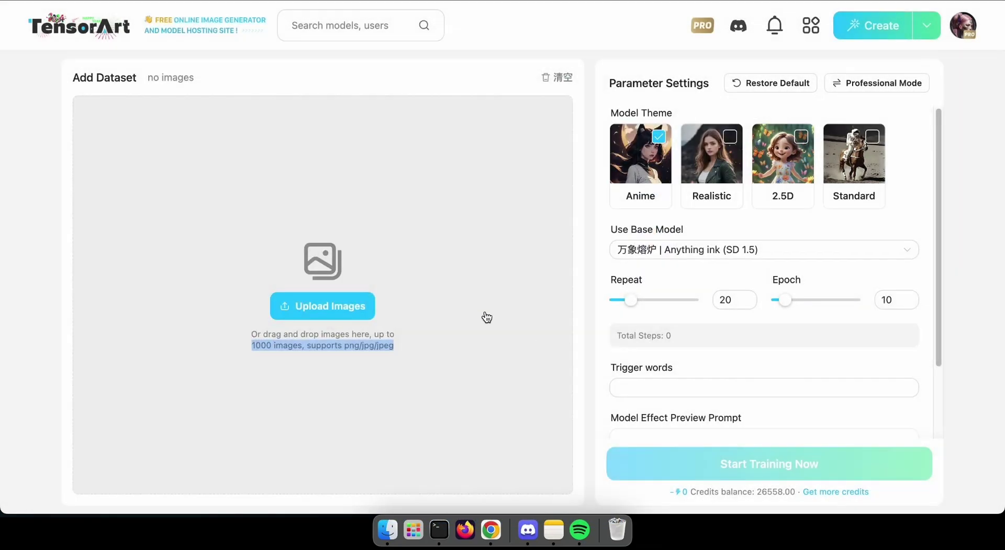
pyautogui.click(599, 320)
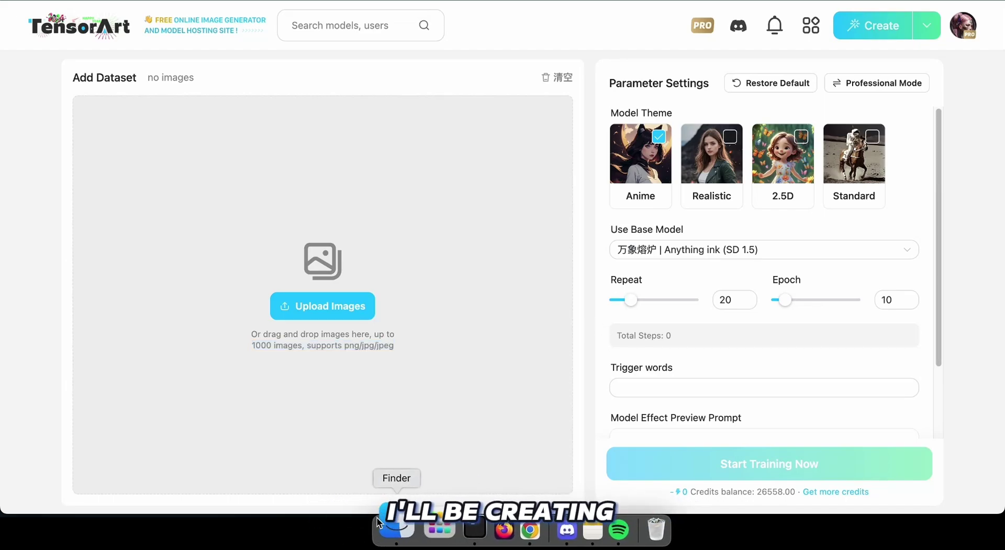
pyautogui.click(387, 532)
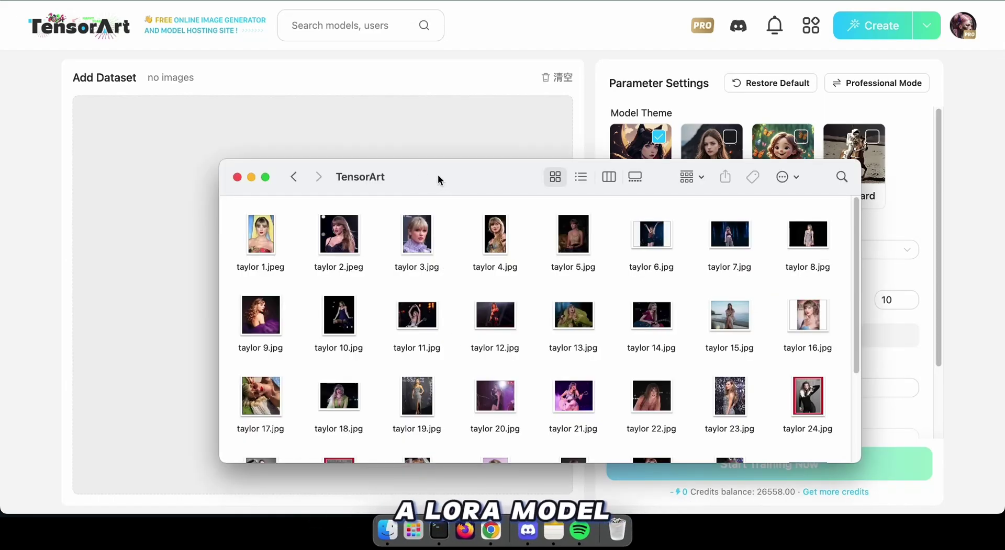
pyautogui.moveTo(437, 174); pyautogui.dragTo(573, 155)
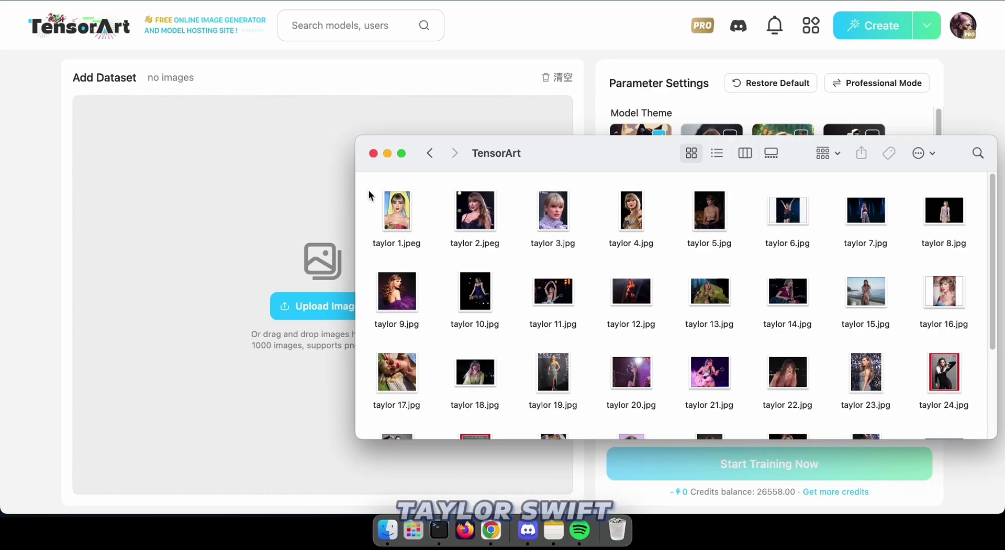
pyautogui.moveTo(369, 185); pyautogui.dragTo(946, 422)
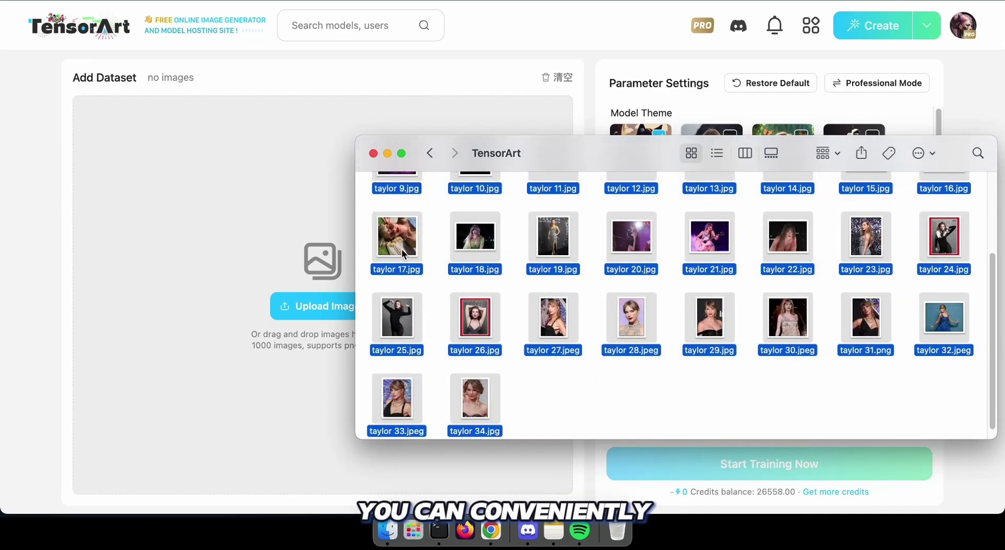
pyautogui.moveTo(397, 249); pyautogui.dragTo(235, 241)
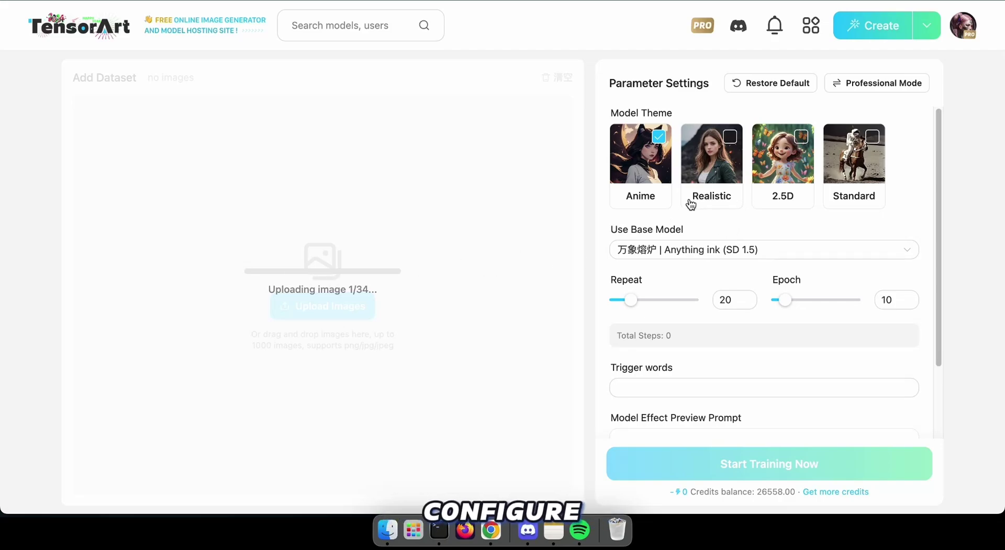
# - Choose the Realistic theme and keep EpiCRealism (SD 1.5) as the base model
pyautogui.click(725, 164)
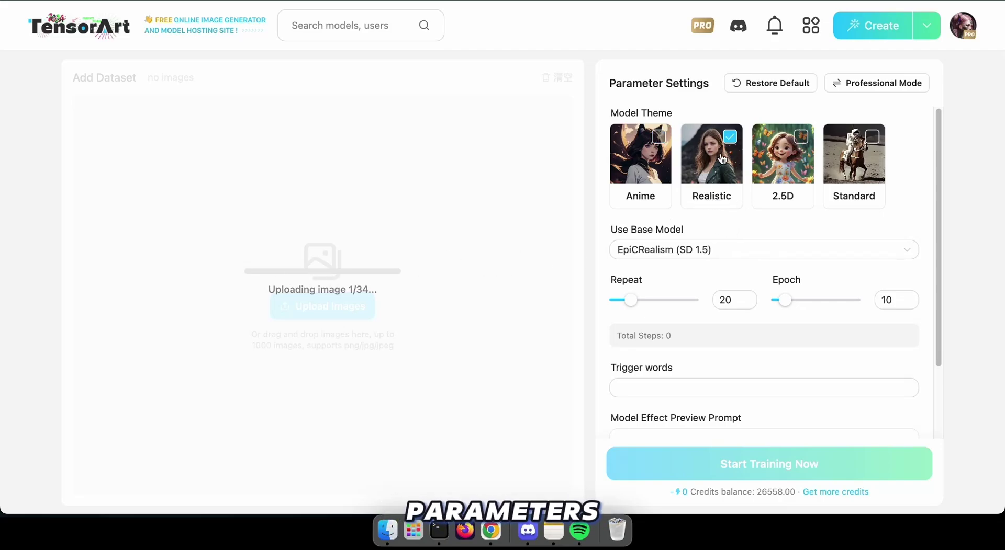
pyautogui.click(686, 250)
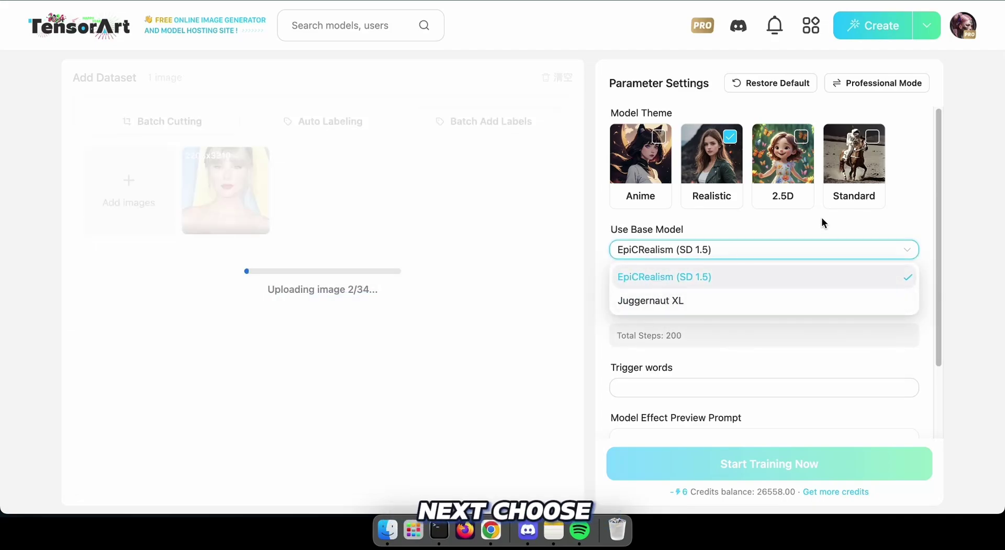
pyautogui.click(741, 229)
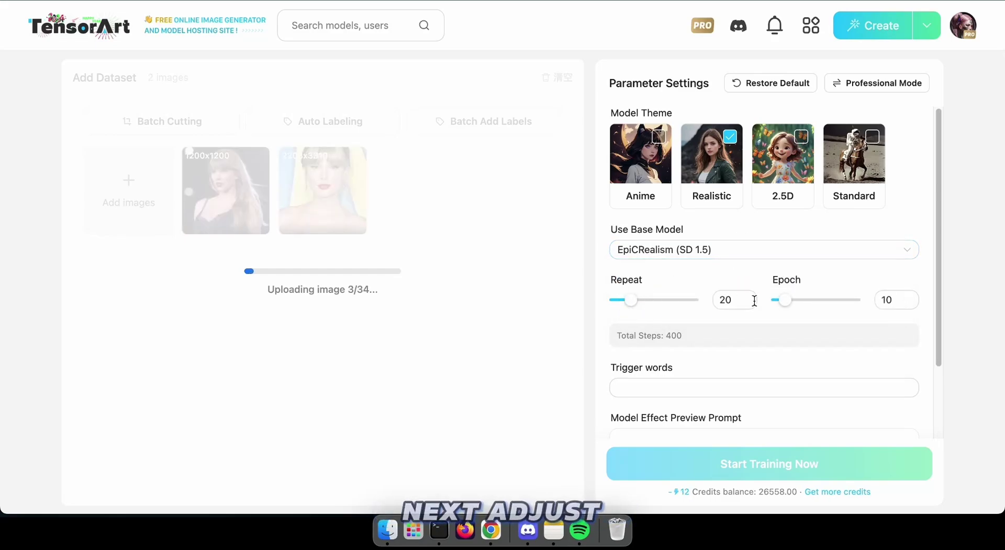
# - Enter taylor as the training trigger word
pyautogui.scroll(-3, 729, 319)
pyautogui.click(643, 356)
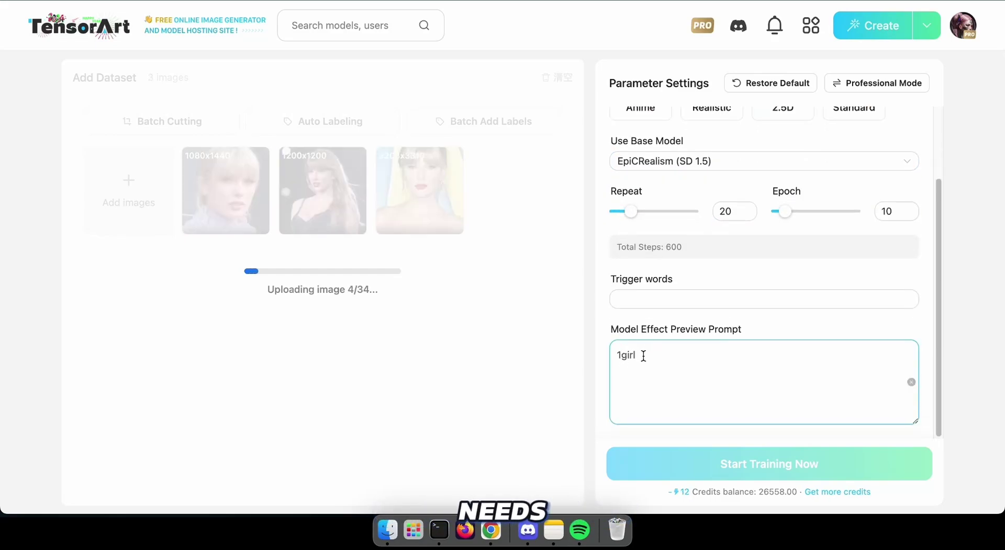
pyautogui.click(637, 302)
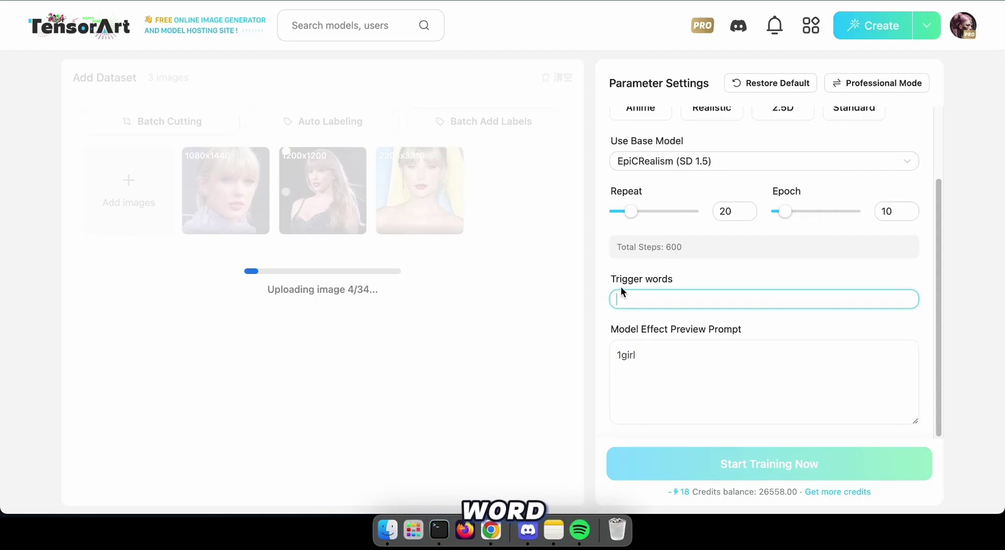
pyautogui.write('taylor')
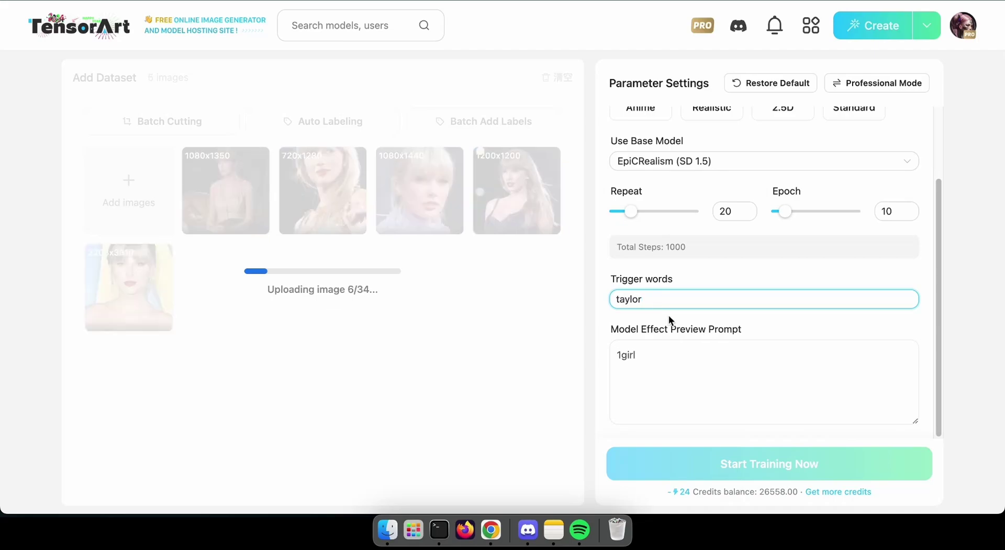
pyautogui.click(651, 354)
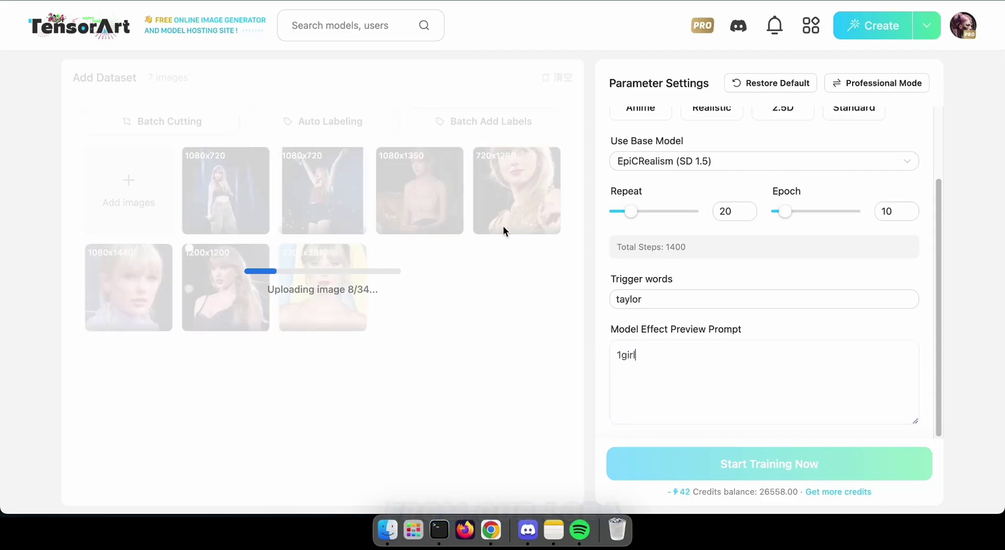
pyautogui.scroll(3, 737, 284)
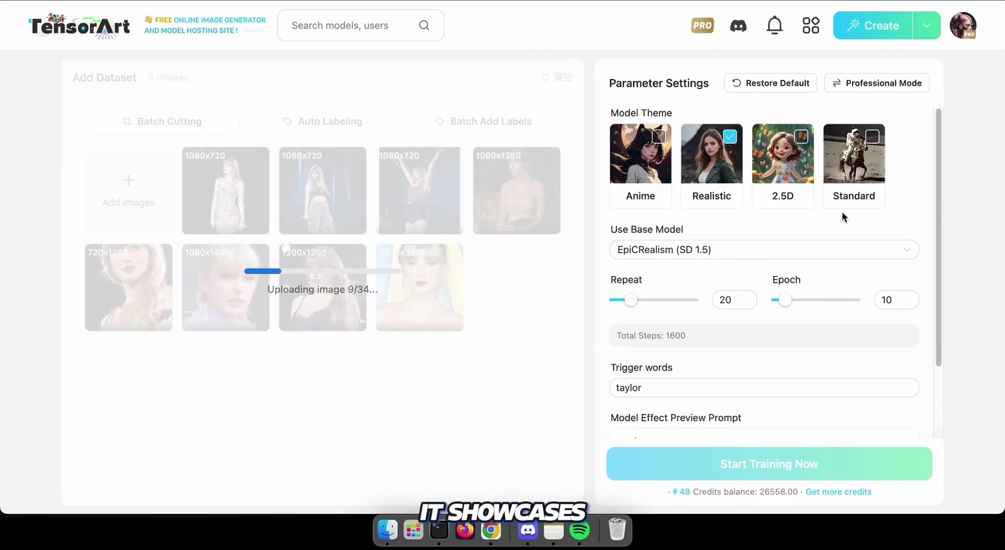
# - Show the professional parameter settings and keep AdamW as the optimizer
pyautogui.click(893, 86)
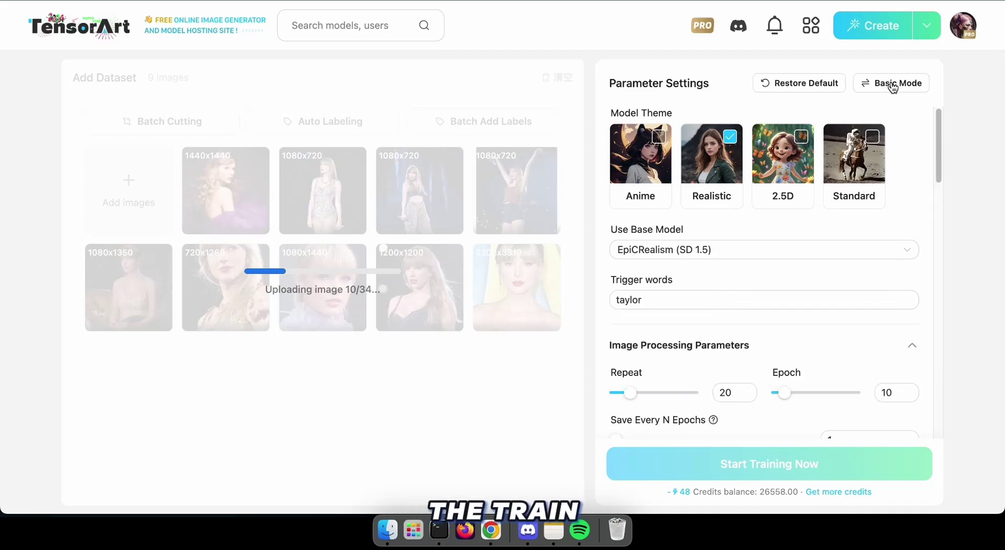
pyautogui.scroll(-5, 705, 274)
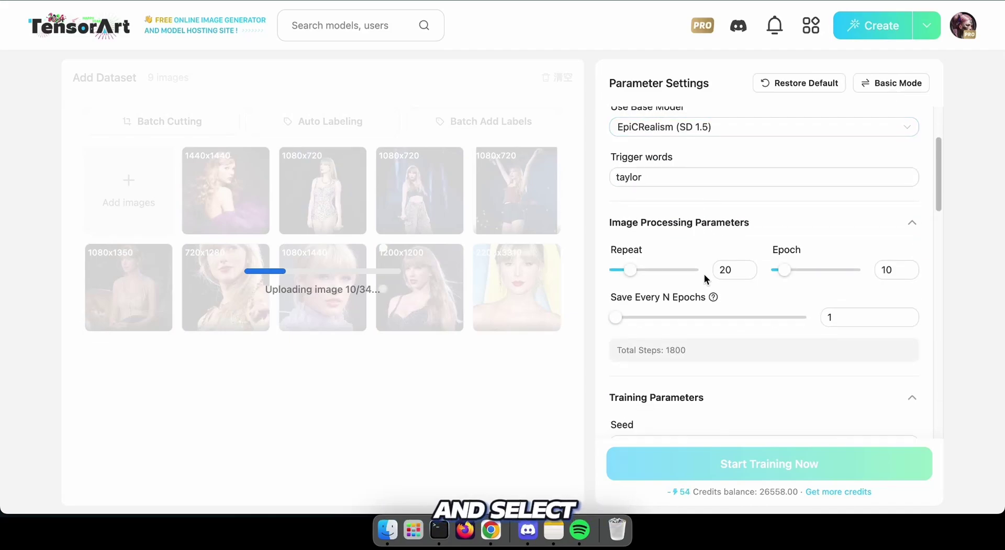
pyautogui.moveTo(712, 222)
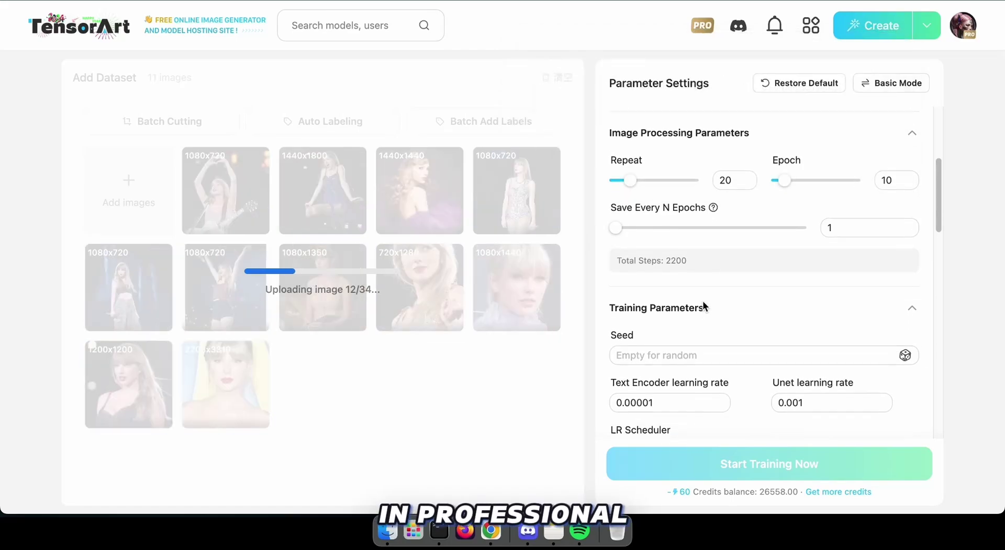
pyautogui.scroll(-2, 702, 301)
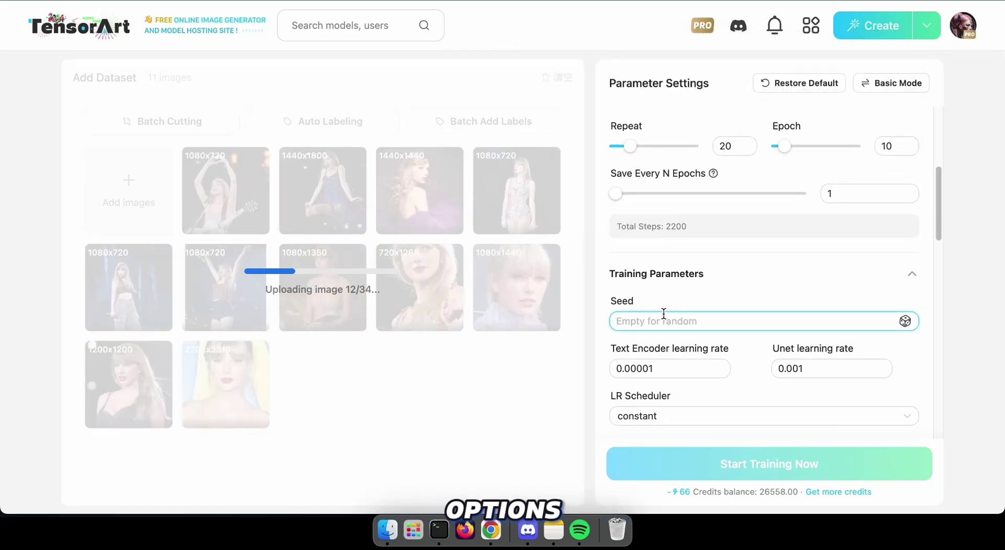
pyautogui.scroll(-5, 662, 313)
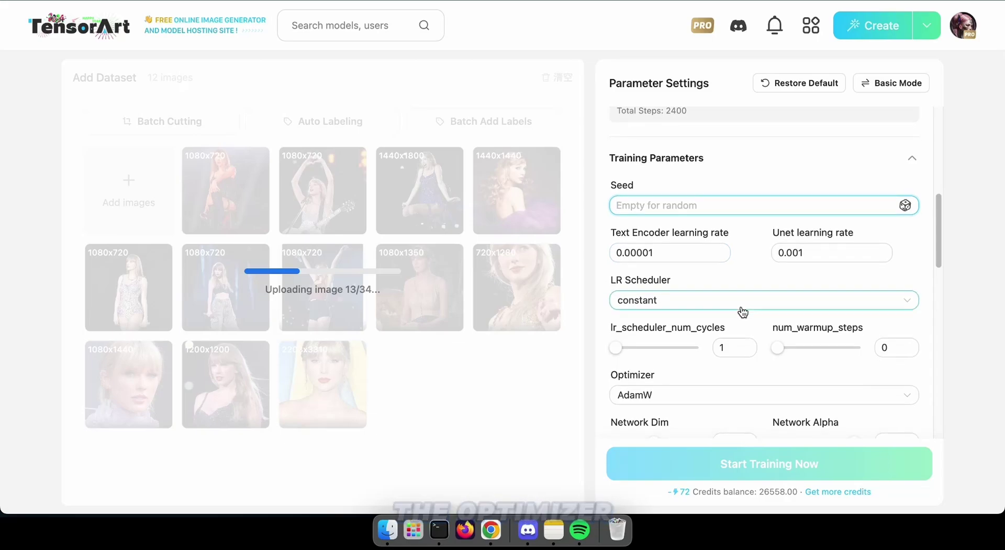
pyautogui.scroll(-3, 743, 313)
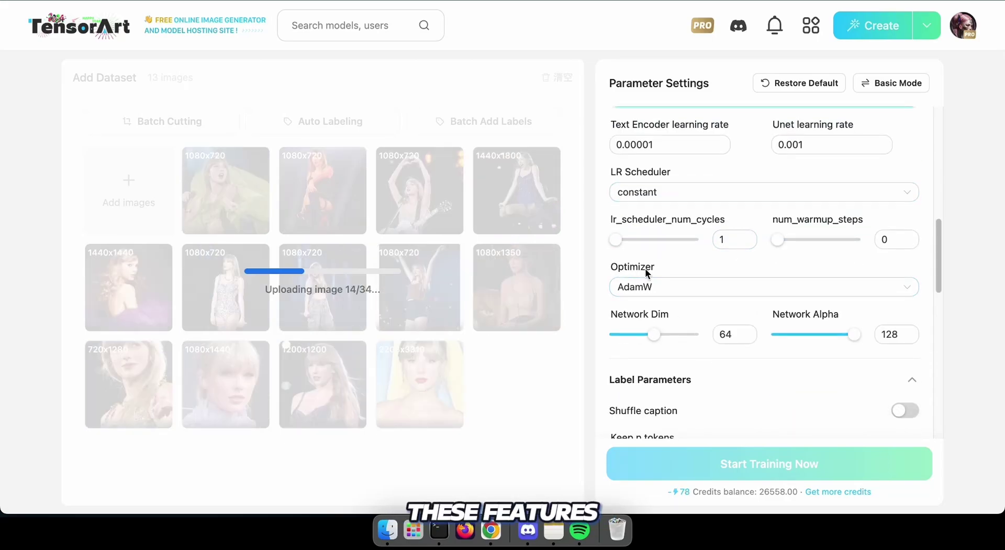
pyautogui.click(664, 291)
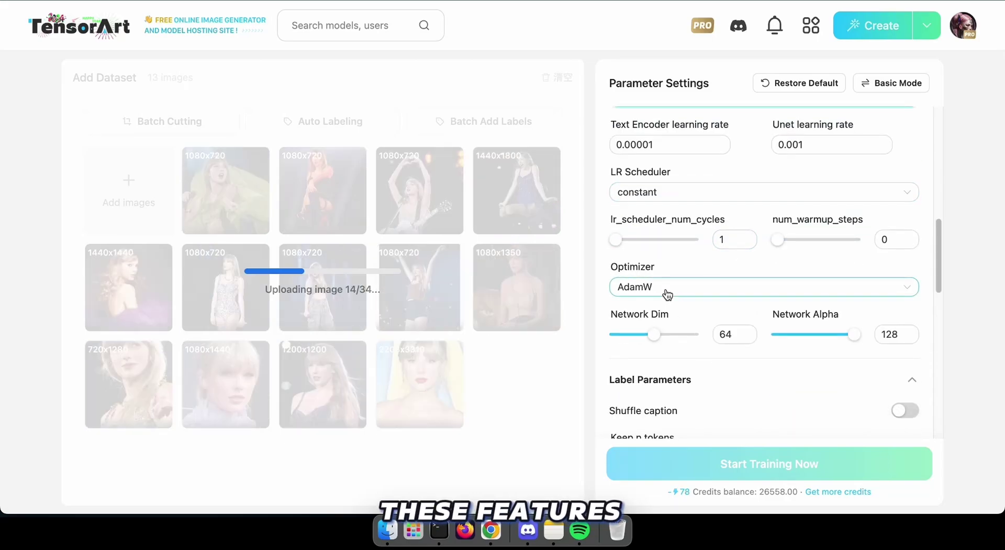
pyautogui.click(691, 265)
# - Set the sample image size to 512x768 in Sample Image Settings
pyautogui.scroll(-6, 714, 263)
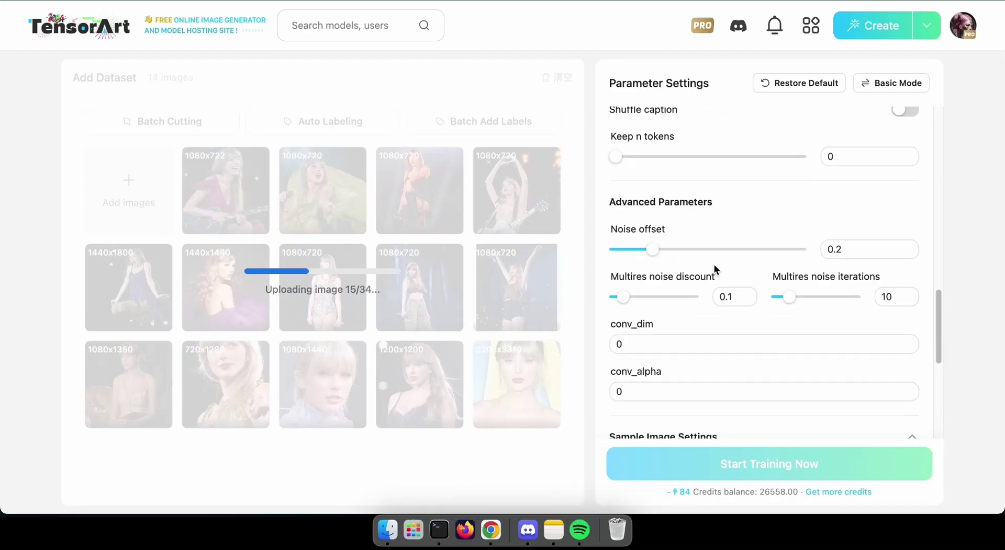
pyautogui.scroll(-5, 704, 292)
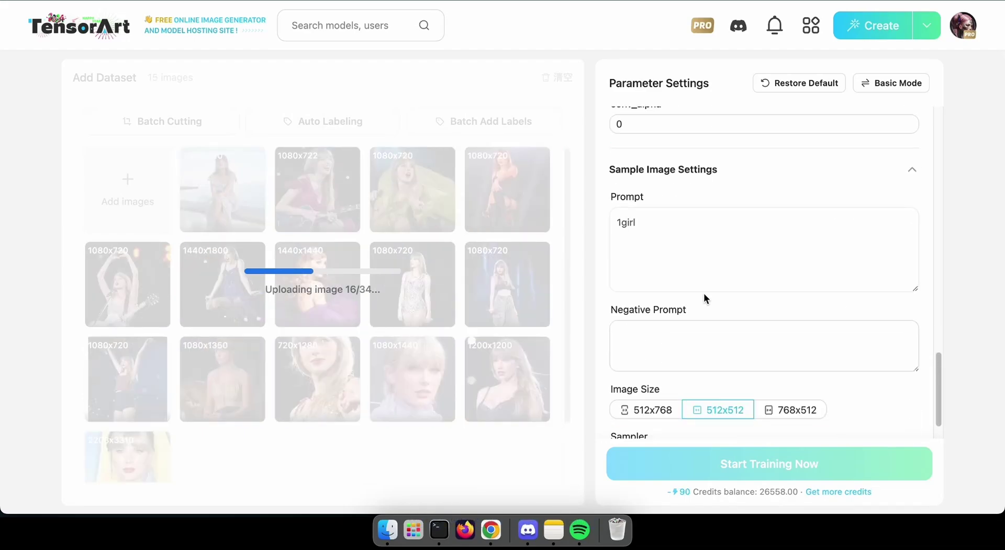
pyautogui.scroll(2, 684, 236)
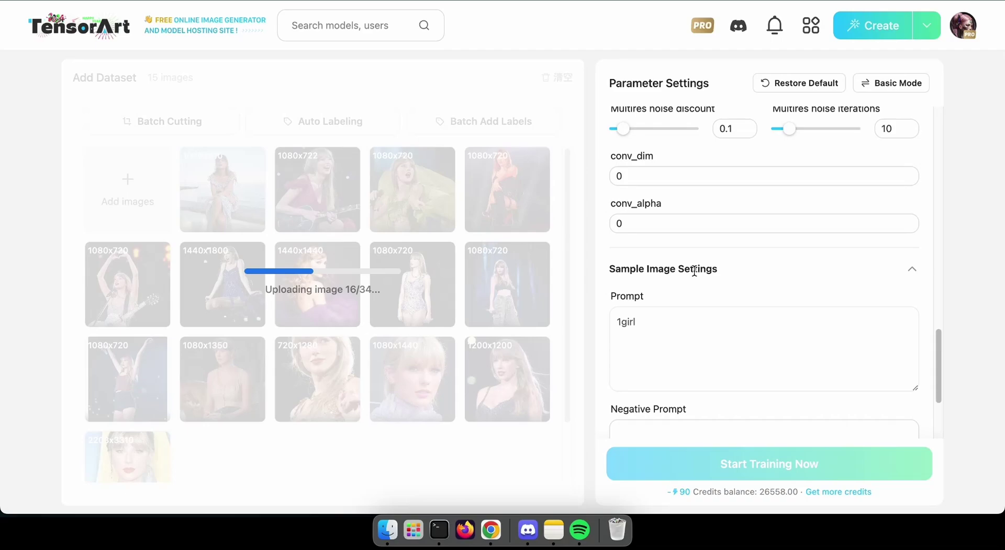
pyautogui.scroll(-2, 708, 294)
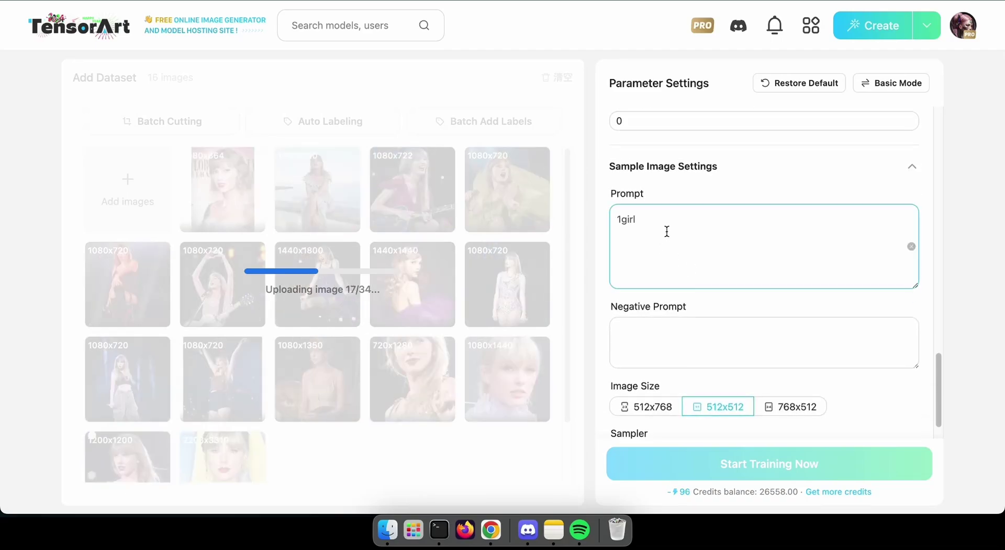
pyautogui.scroll(-1, 673, 321)
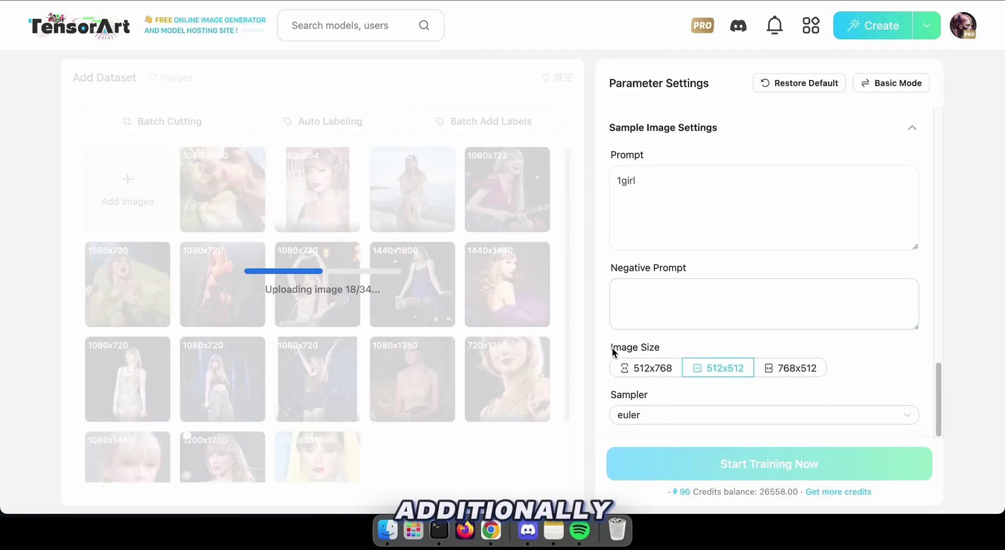
pyautogui.moveTo(614, 352); pyautogui.dragTo(666, 350)
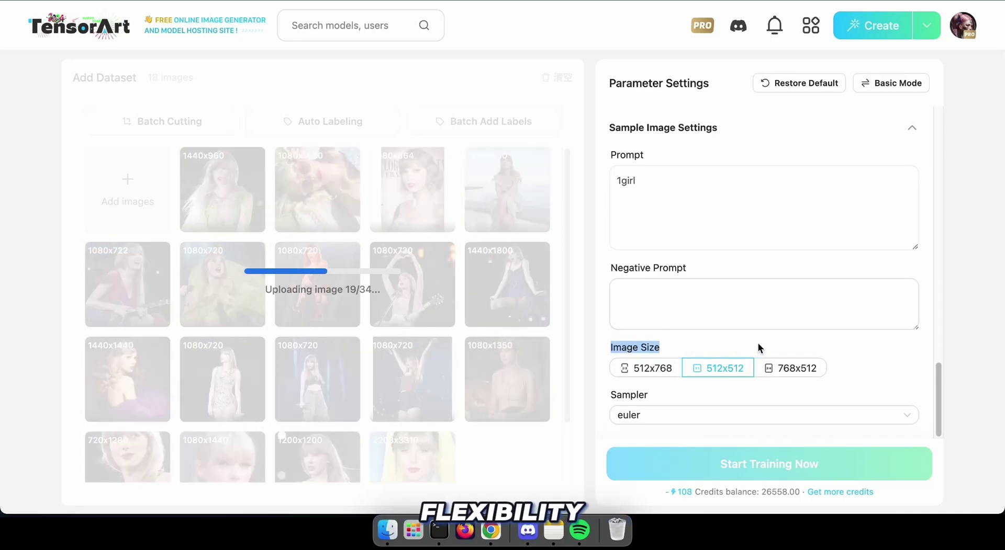
pyautogui.click(758, 343)
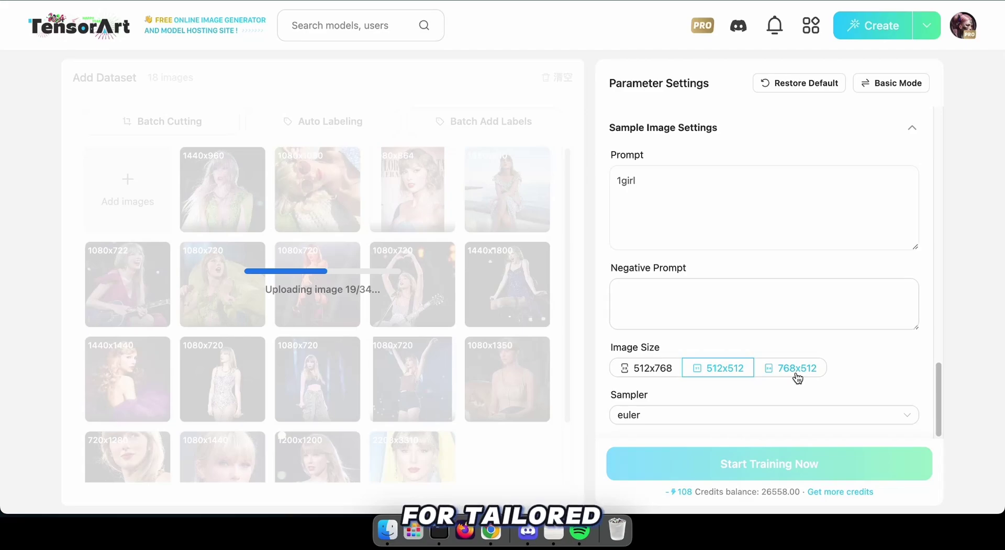
pyautogui.click(665, 366)
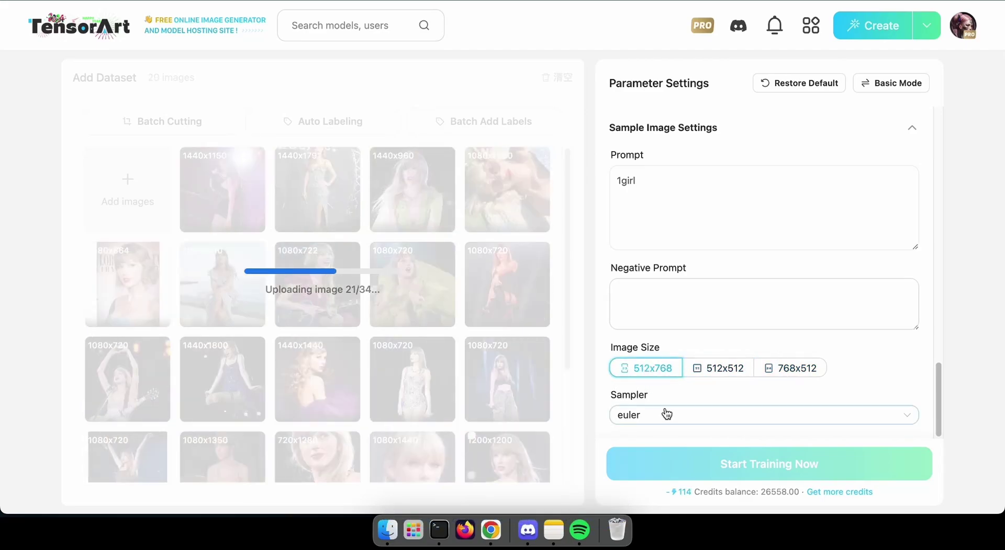
pyautogui.scroll(4, 672, 215)
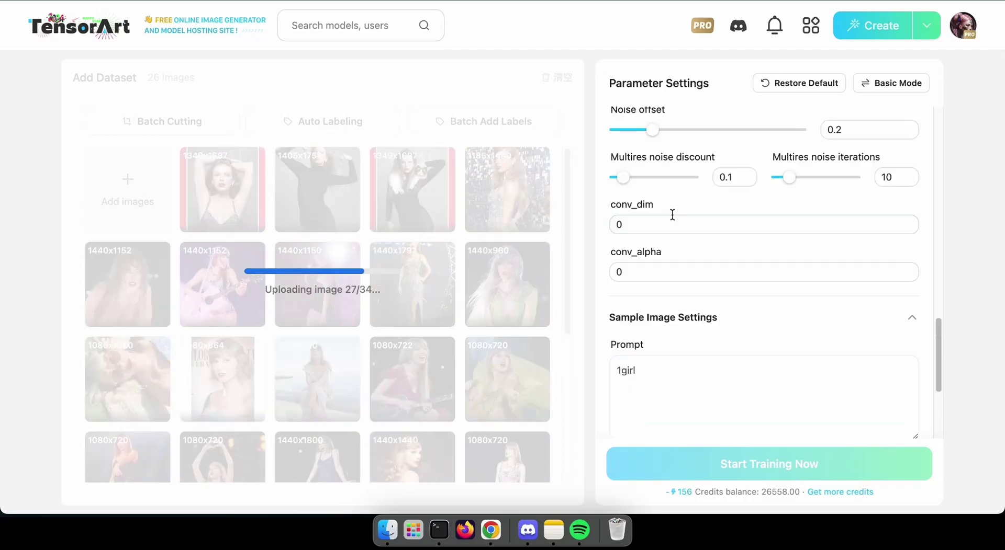
# - Scroll back up the parameter panel while the 34 images finish uploading and auto-tagging
pyautogui.doubleClick(626, 370)
pyautogui.scroll(10, 729, 331)
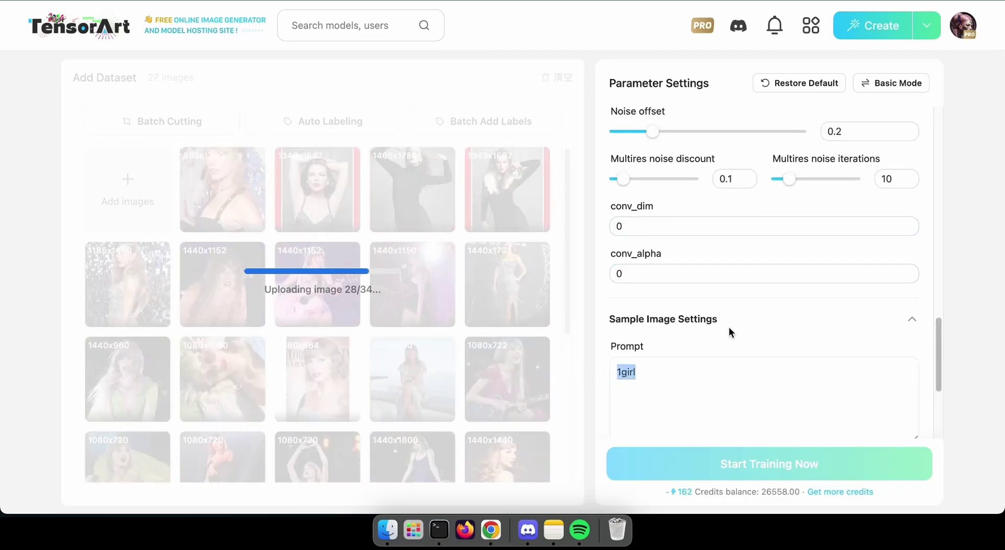
pyautogui.scroll(3, 748, 361)
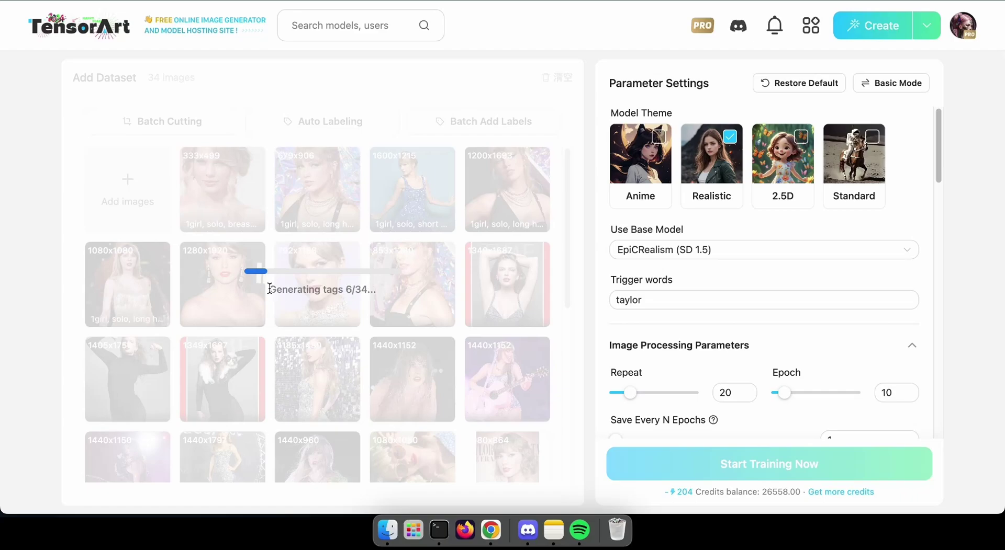
pyautogui.moveTo(270, 289); pyautogui.dragTo(350, 287)
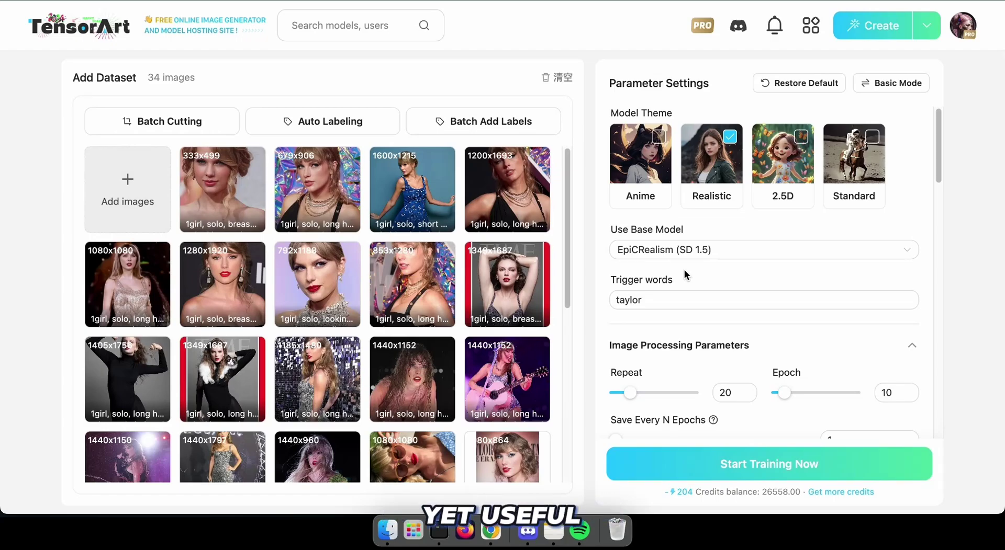
pyautogui.click(338, 121)
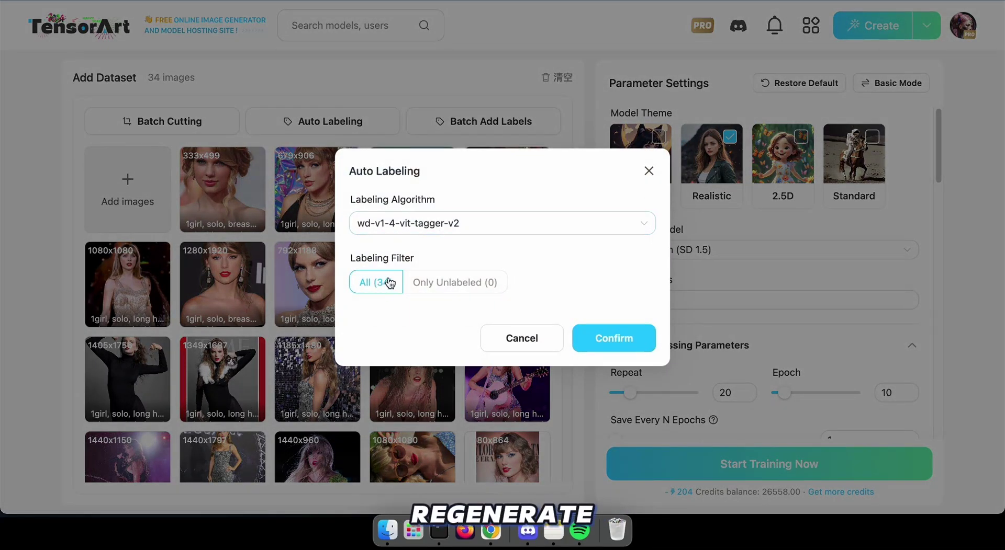
pyautogui.click(433, 224)
pyautogui.click(428, 320)
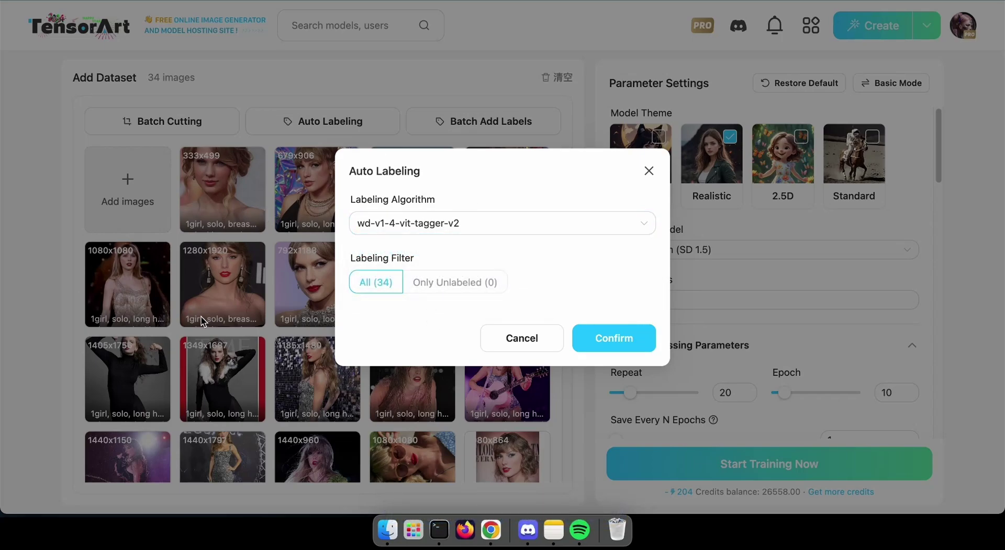
# - Skip Batch Add Labels and batch-crop all 34 images with Focus Cut, SD 1.5, 512x768
pyautogui.click(520, 339)
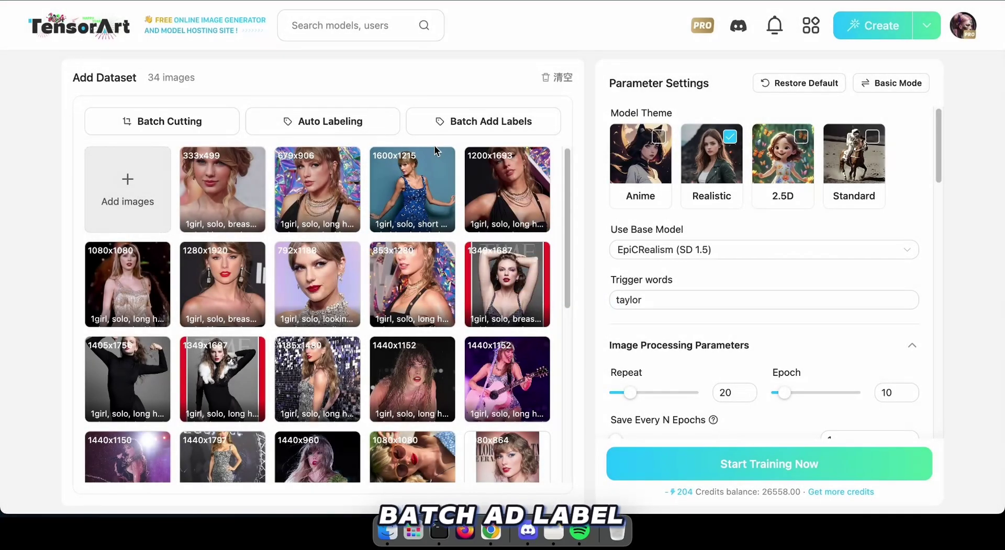
pyautogui.click(458, 122)
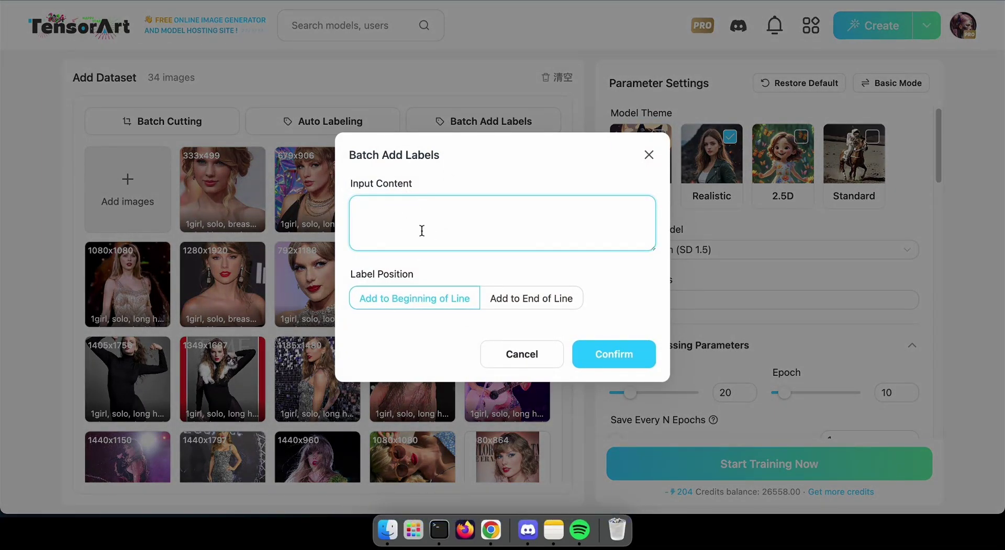
pyautogui.click(495, 355)
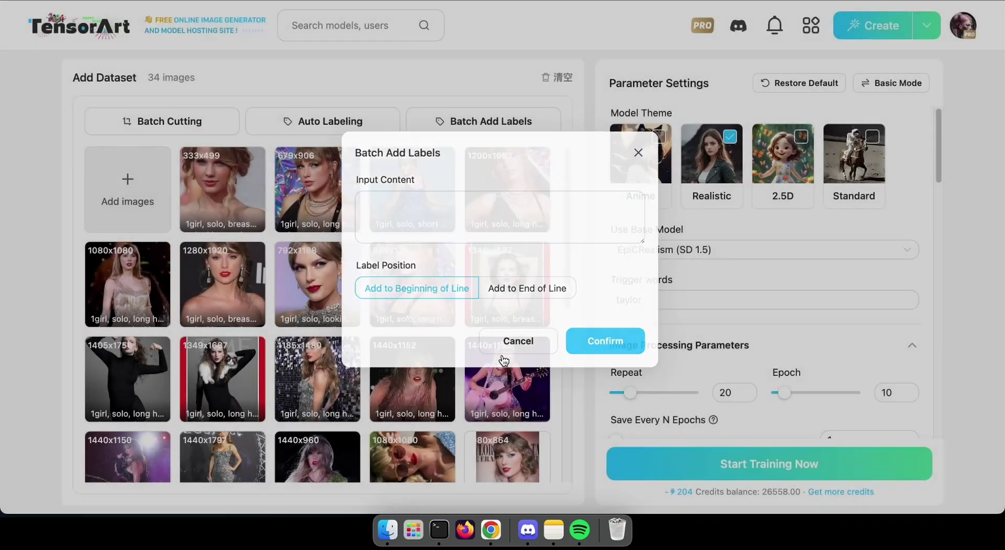
pyautogui.click(167, 132)
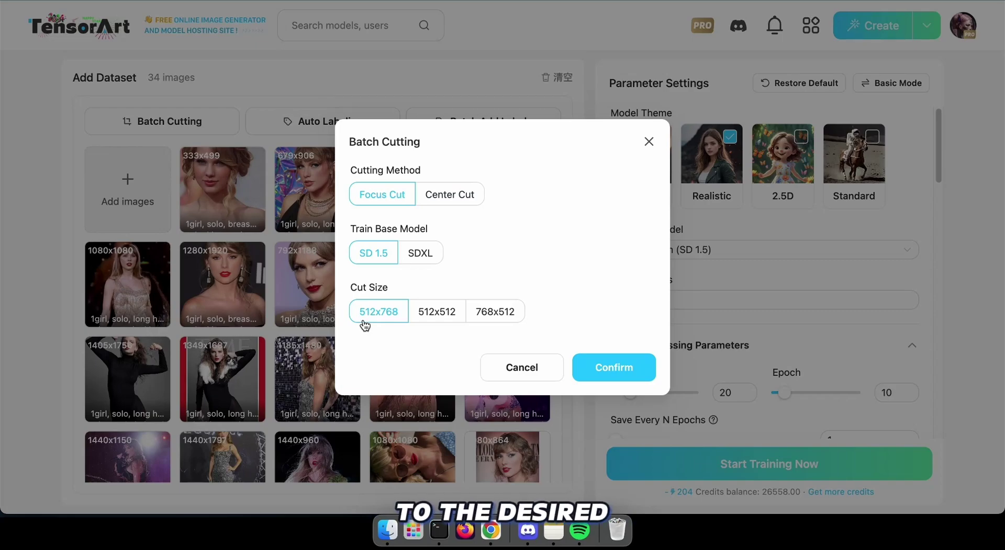
pyautogui.click(637, 369)
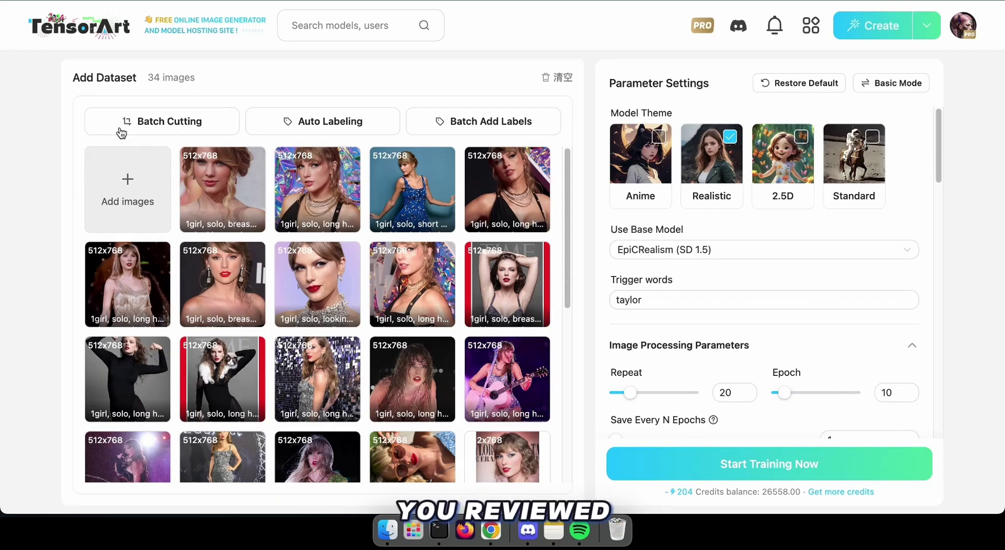
# - Review the cropped dataset and training parameters, then submit with Start Training Now
pyautogui.scroll(-6, 335, 327)
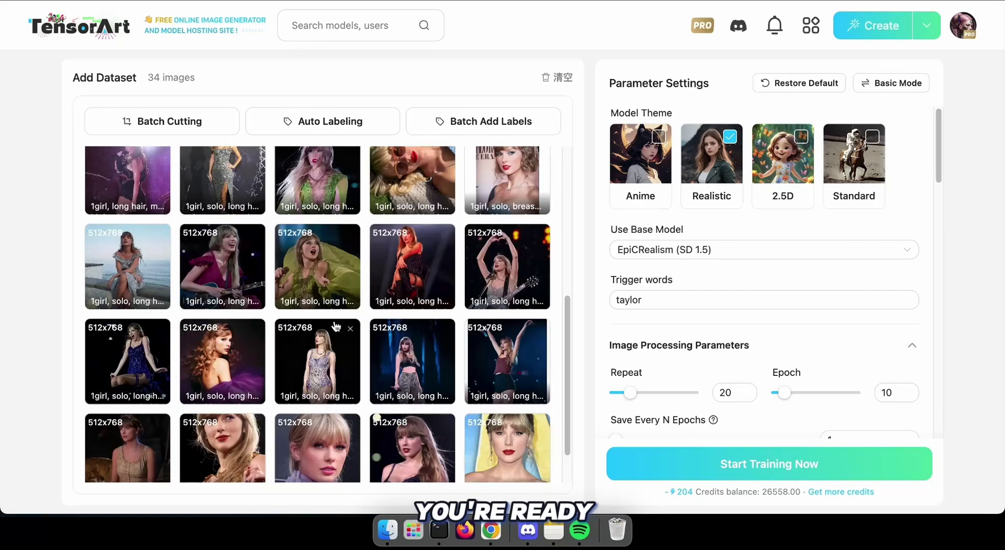
pyautogui.scroll(6, 335, 327)
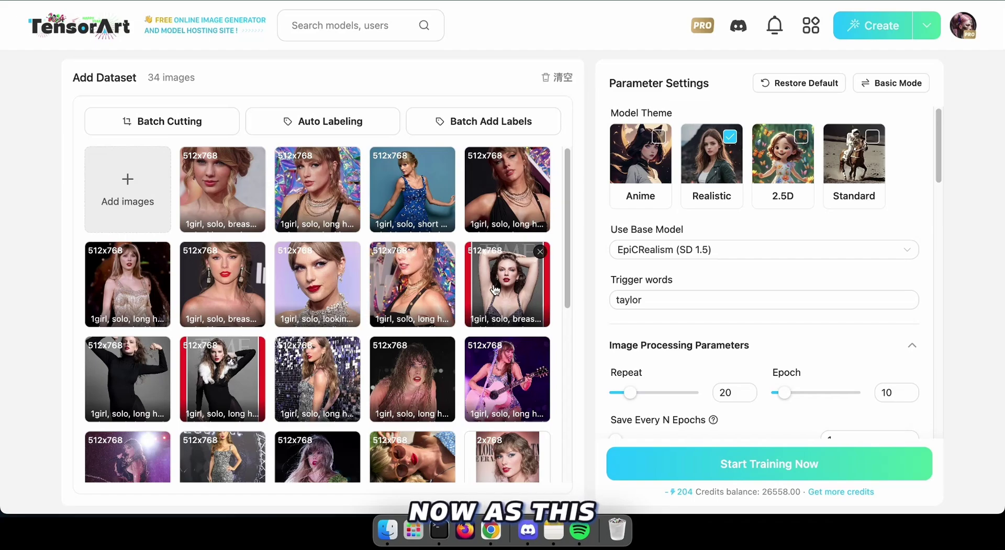
pyautogui.scroll(-5, 702, 219)
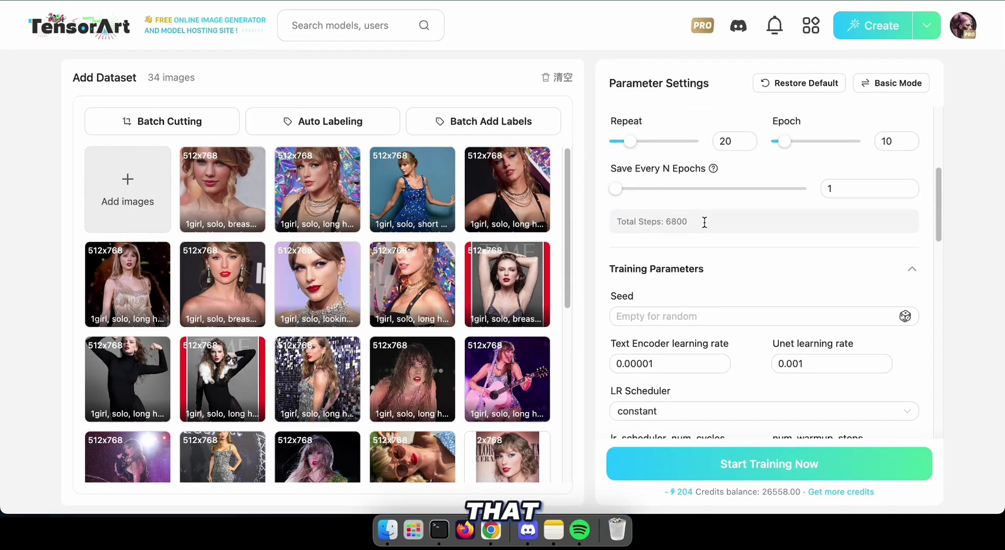
pyautogui.scroll(-10, 704, 222)
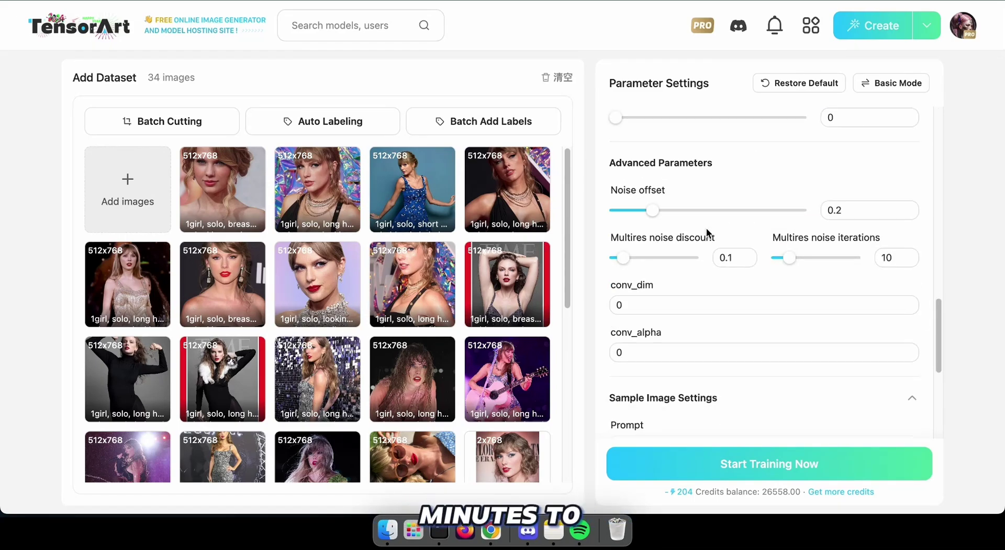
pyautogui.scroll(-5, 705, 227)
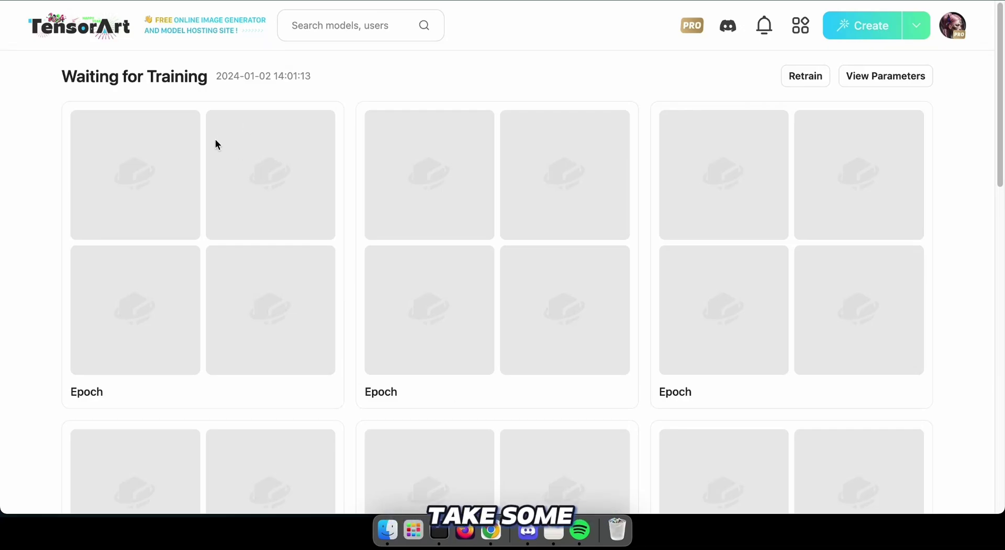
pyautogui.moveTo(960, 33)
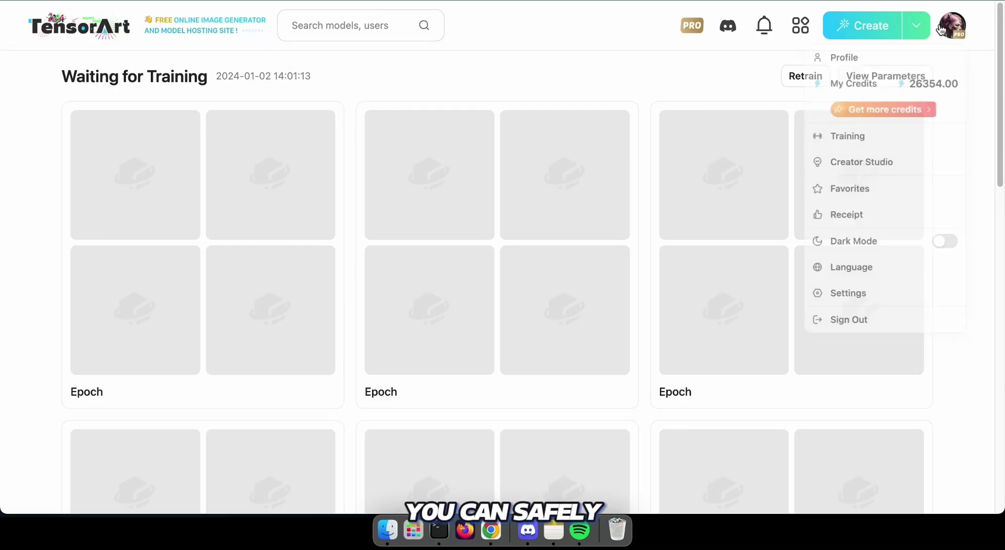
pyautogui.click(821, 151)
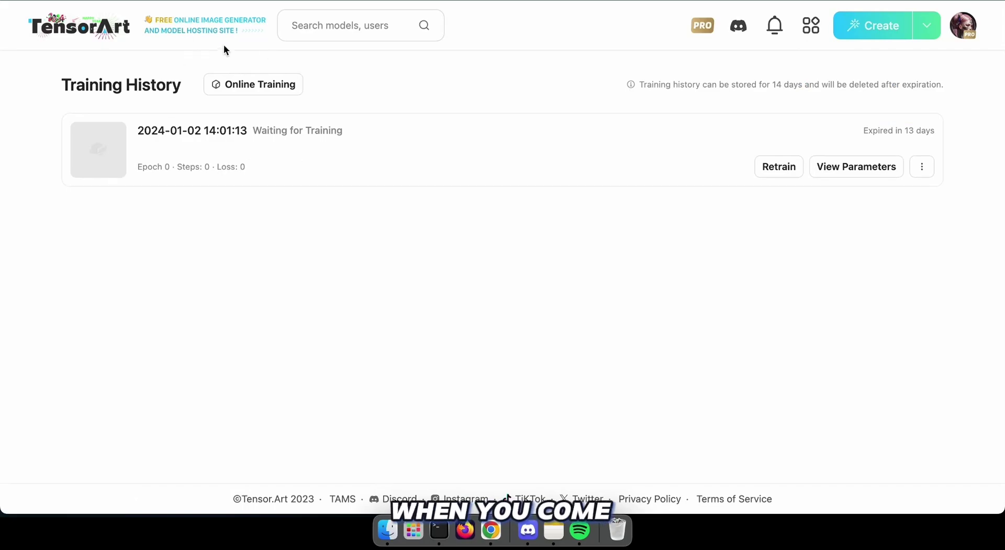
pyautogui.tripleClick(61, 88)
pyautogui.click(355, 225)
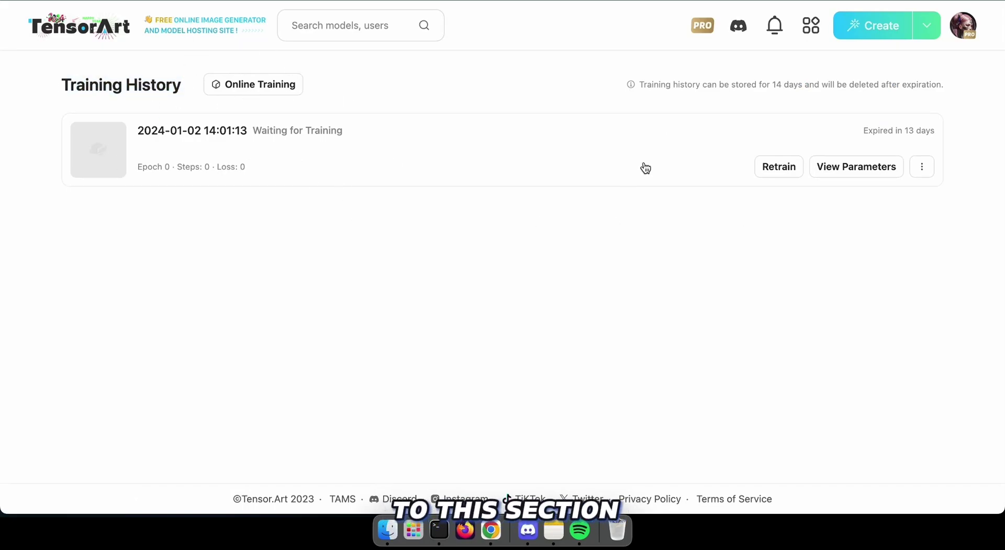
pyautogui.moveTo(257, 135); pyautogui.dragTo(361, 135)
pyautogui.click(361, 135)
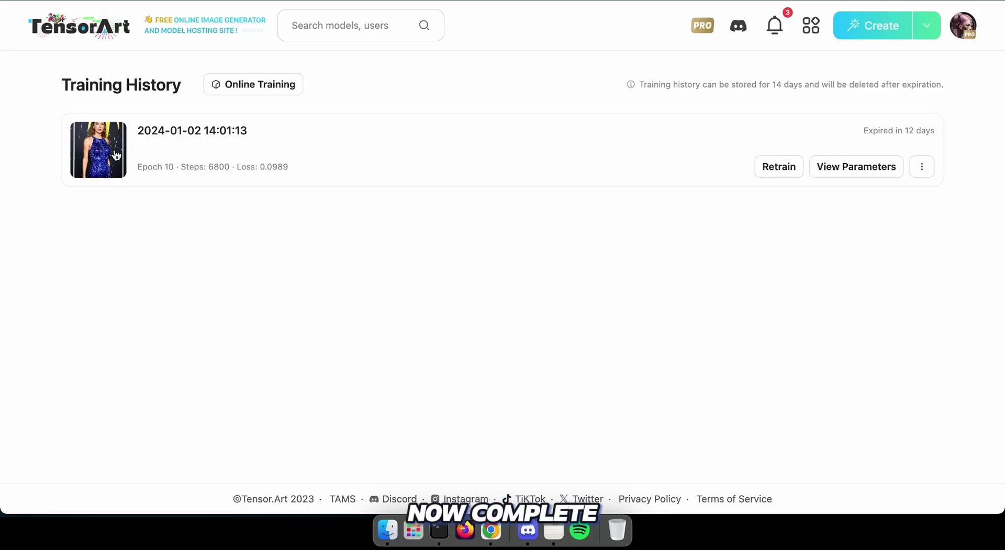
# - Open the finished run's epoch results and preview the Epoch 3 pink-dress and sofa samples
pyautogui.click(183, 137)
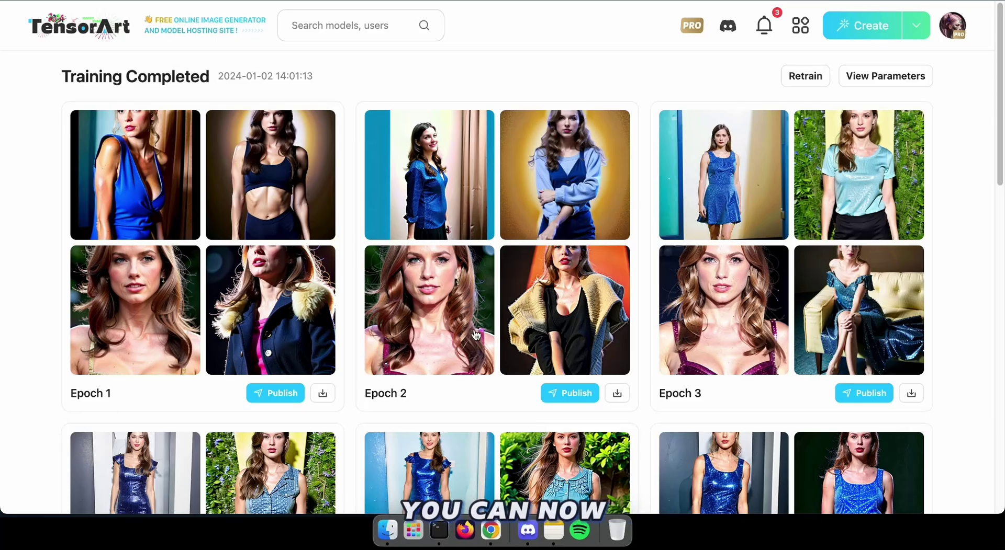
pyautogui.scroll(-3, 476, 335)
pyautogui.scroll(-14, 476, 335)
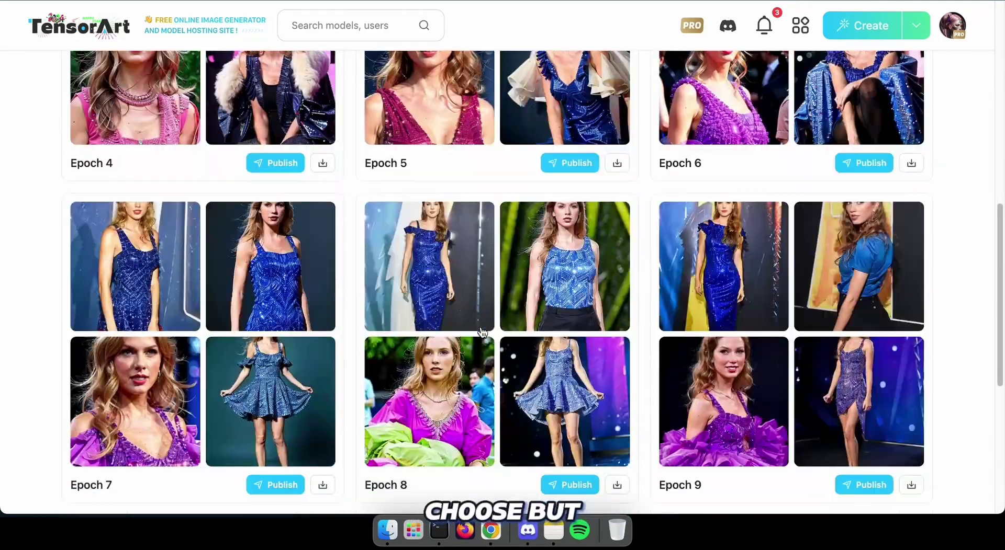
pyautogui.scroll(5, 745, 351)
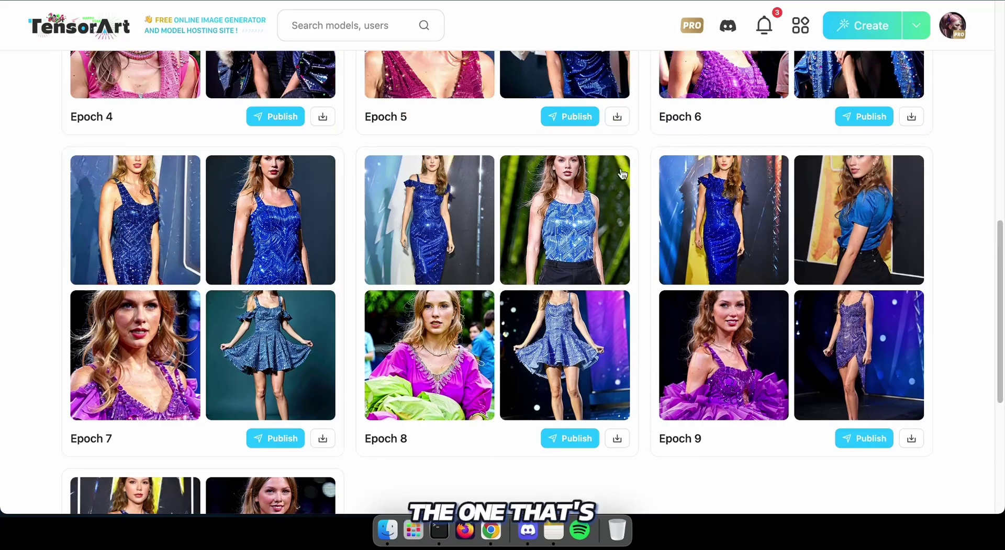
pyautogui.scroll(12, 745, 351)
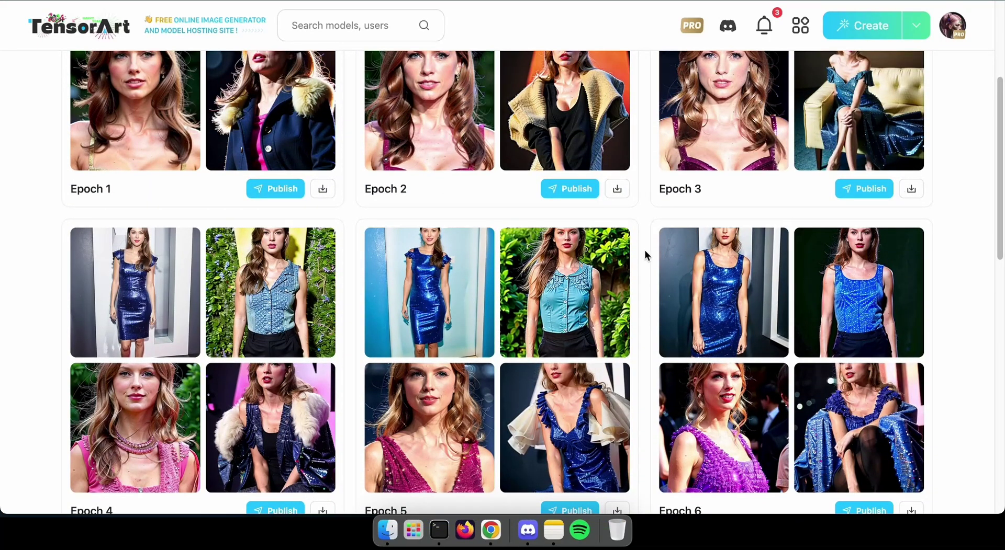
pyautogui.scroll(3, 645, 250)
pyautogui.click(751, 230)
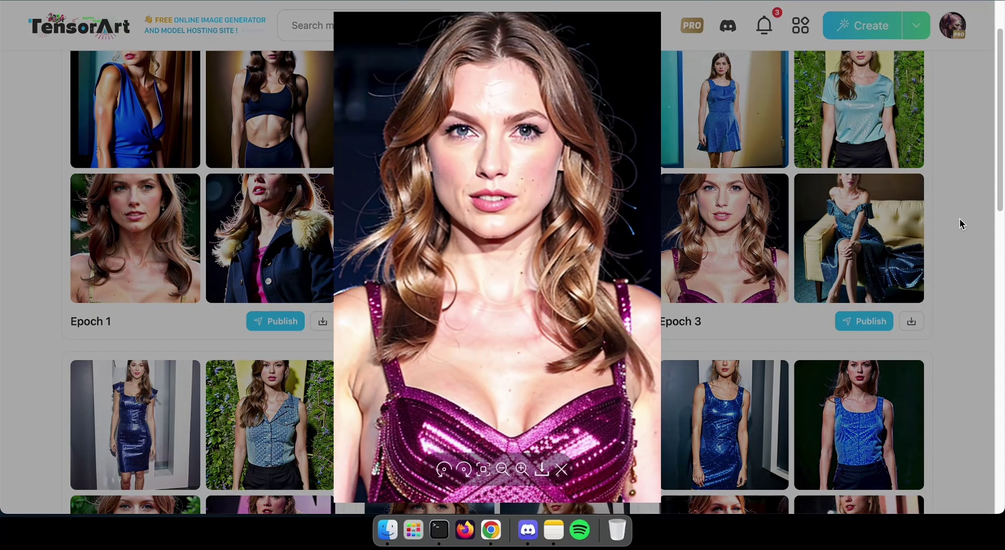
pyautogui.click(959, 219)
pyautogui.scroll(1, 957, 216)
pyautogui.click(869, 257)
pyautogui.click(961, 236)
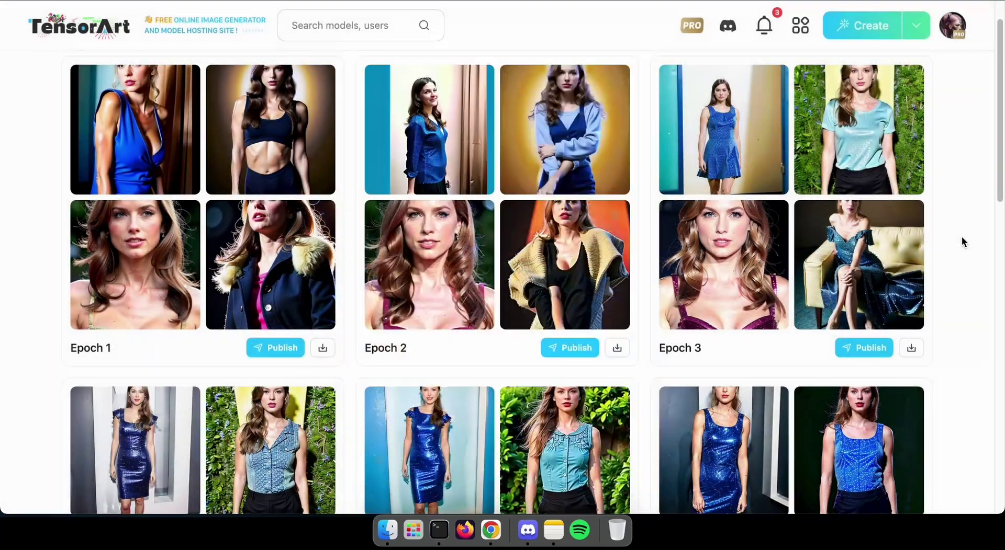
pyautogui.scroll(1, 924, 212)
pyautogui.scroll(-7, 542, 220)
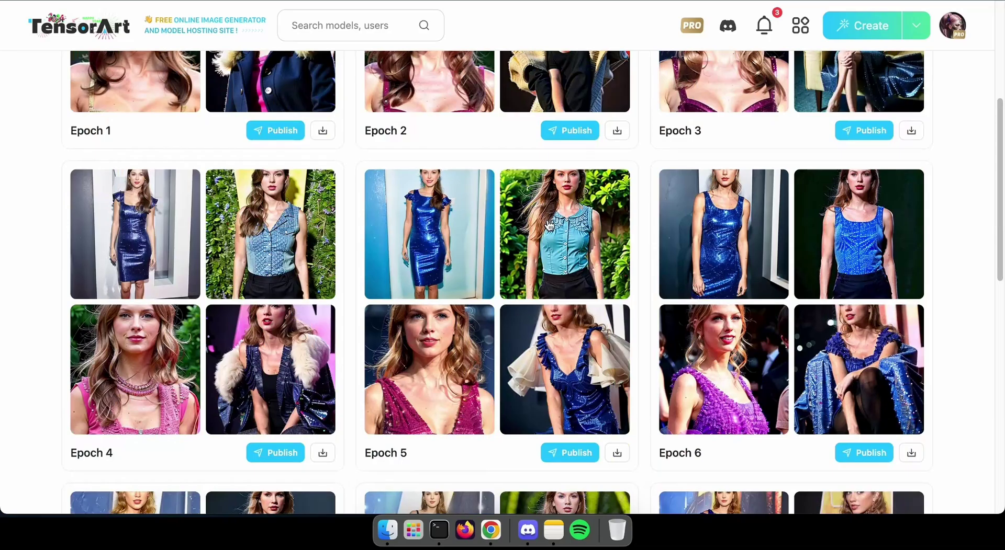
pyautogui.scroll(1, 714, 162)
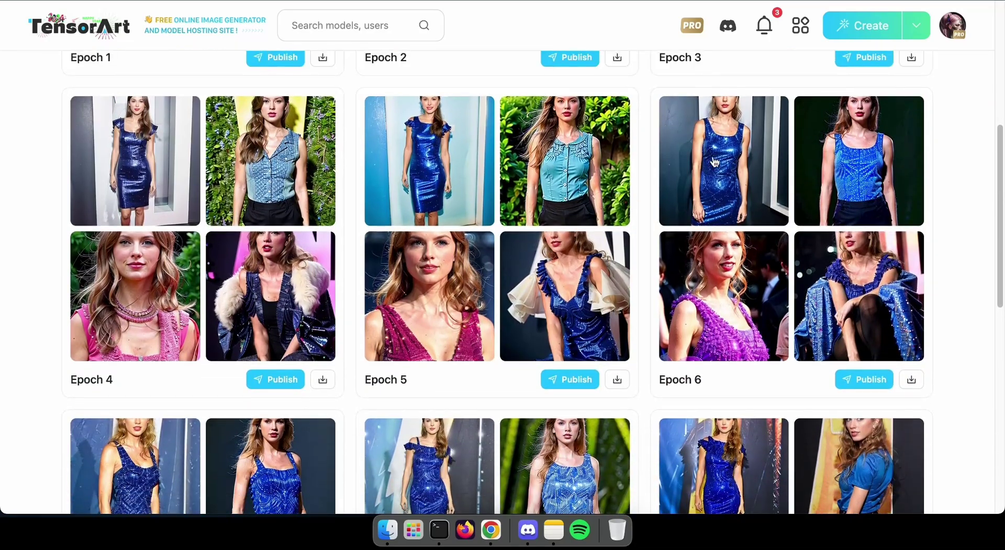
# - Preview the Epoch 6 blue-top and purple-dress samples, then publish the Epoch 6 model
pyautogui.click(853, 168)
pyautogui.click(940, 232)
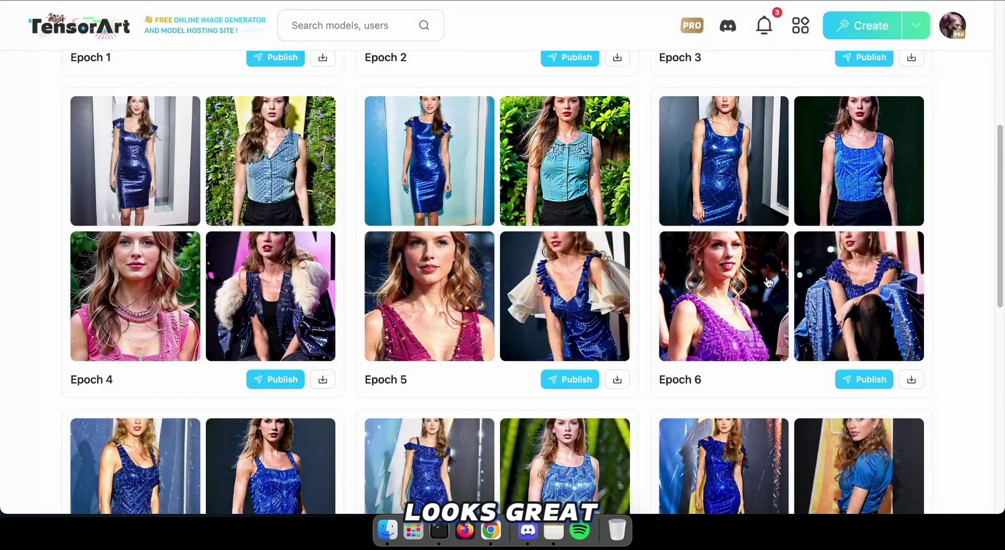
pyautogui.click(707, 274)
pyautogui.click(923, 270)
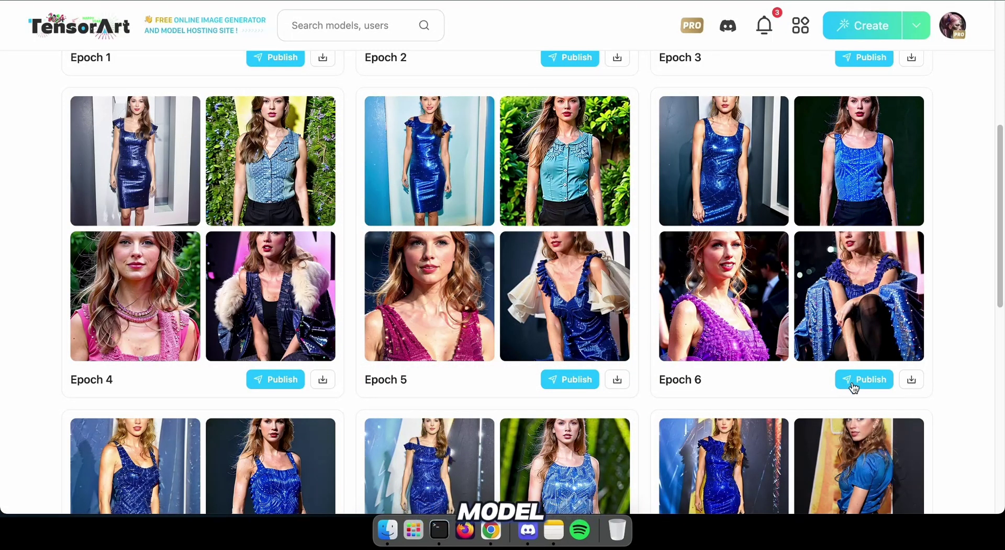
pyautogui.click(860, 387)
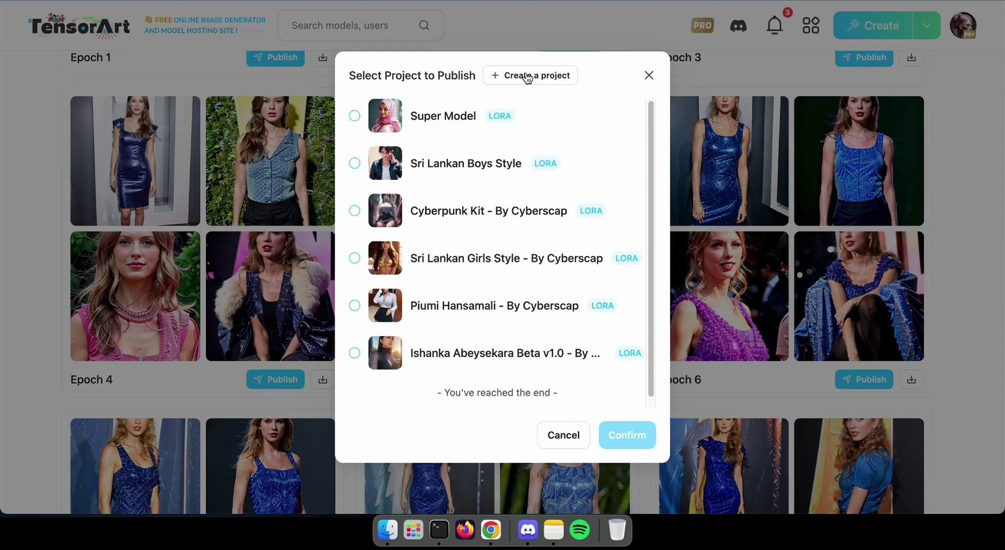
# - Create a new LoRA project named Taylor Swift
pyautogui.scroll(6, 527, 78)
pyautogui.click(486, 78)
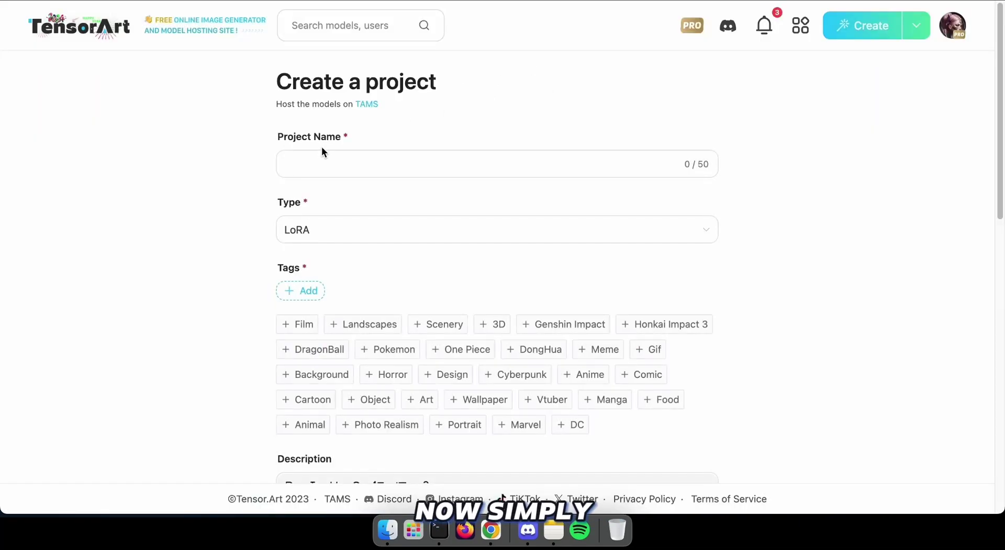
pyautogui.click(327, 160)
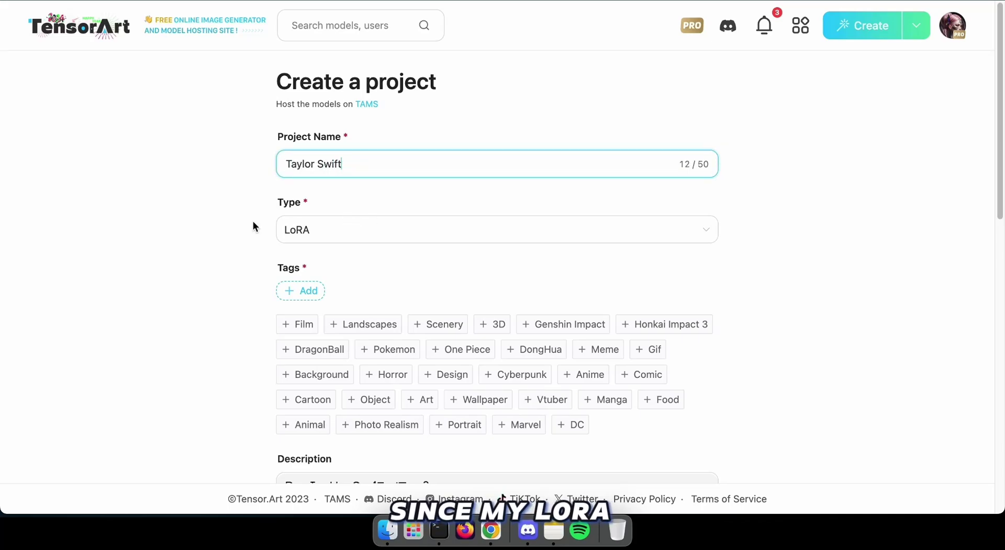
pyautogui.click(337, 229)
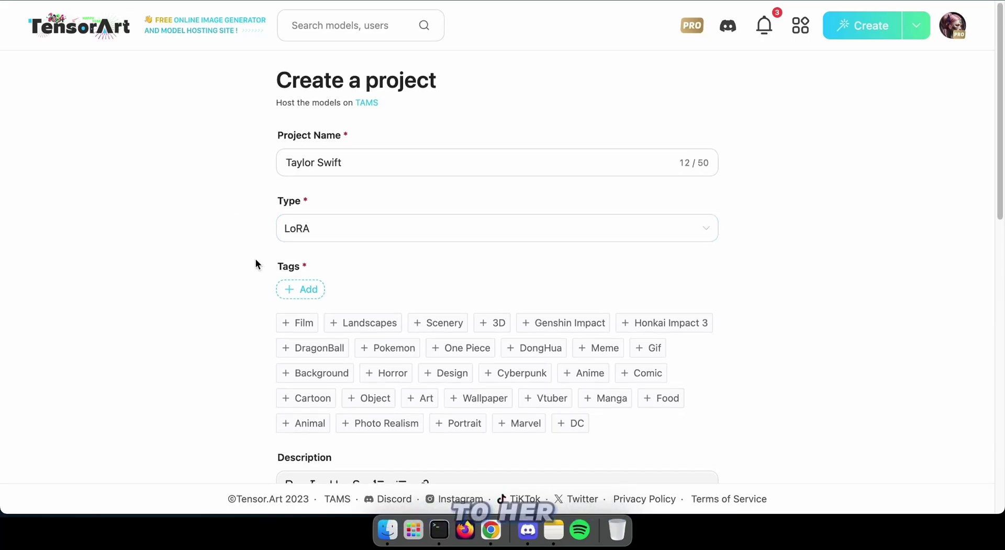
# - Add the Realistic and Singer tags to the project and begin a further tag
pyautogui.scroll(-3, 258, 265)
pyautogui.click(301, 199)
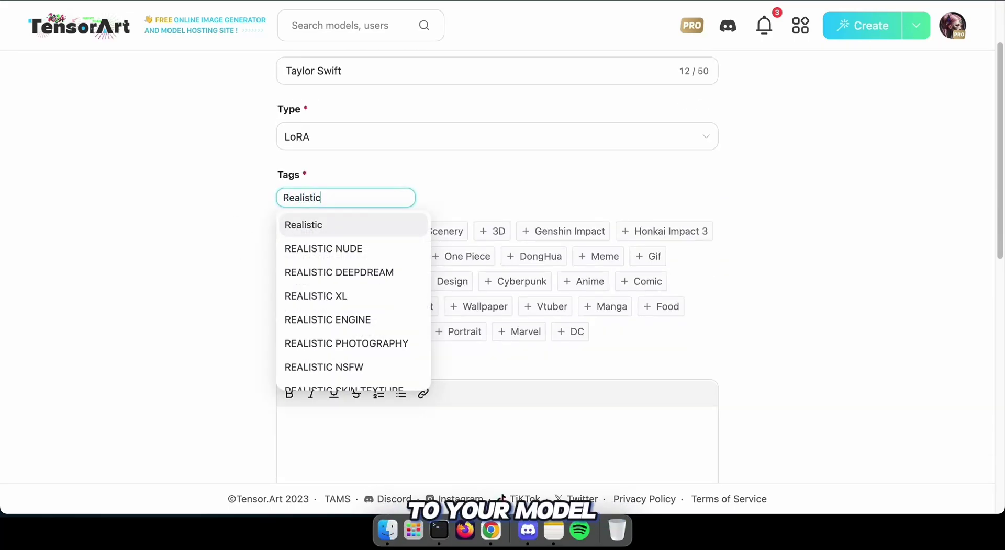
pyautogui.press('Return')
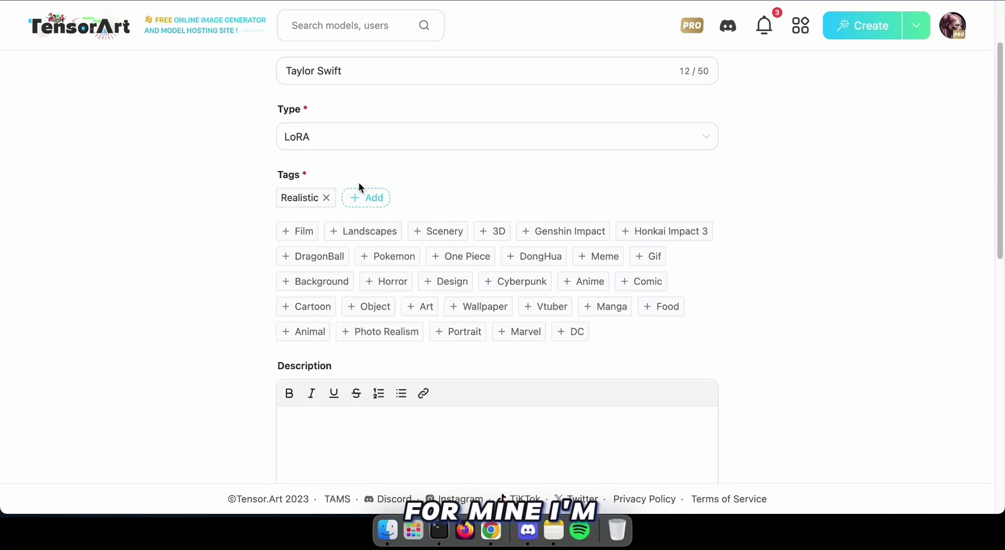
pyautogui.click(361, 197)
pyautogui.write('Singer')
pyautogui.click(377, 229)
pyautogui.click(423, 198)
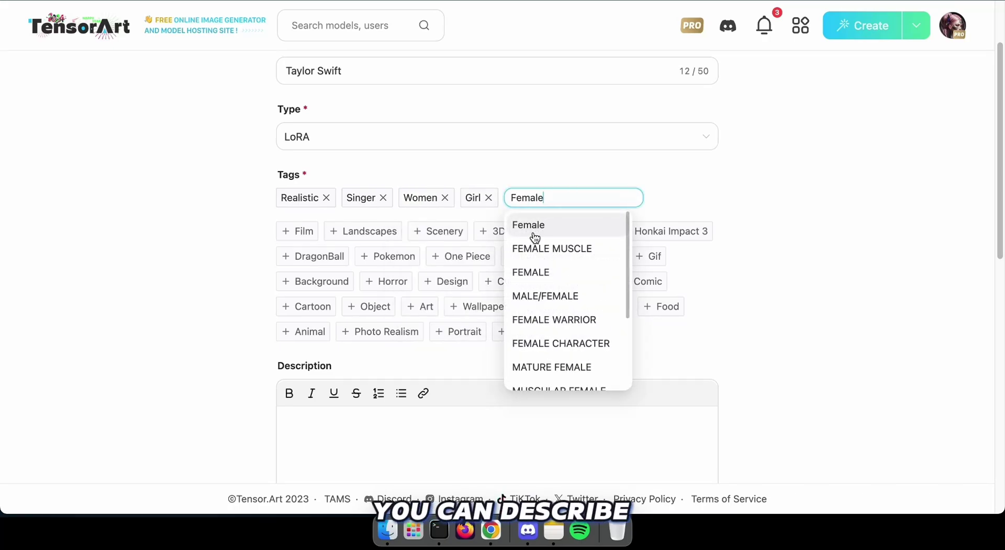
# - Tag the Taylor Swift project Female and create it with generation-service use allowed
pyautogui.click(531, 231)
pyautogui.scroll(-6, 475, 251)
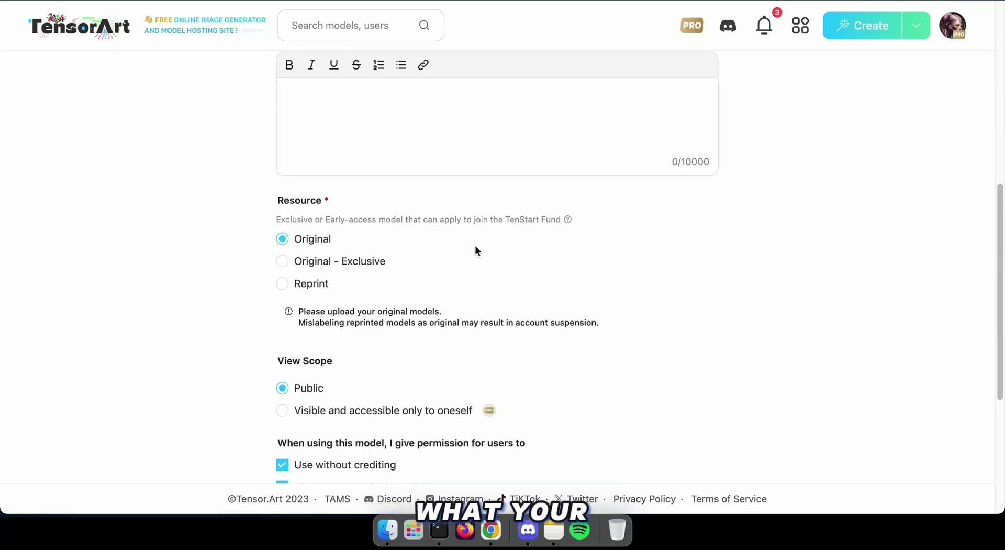
pyautogui.scroll(5, 475, 246)
pyautogui.scroll(-10, 476, 246)
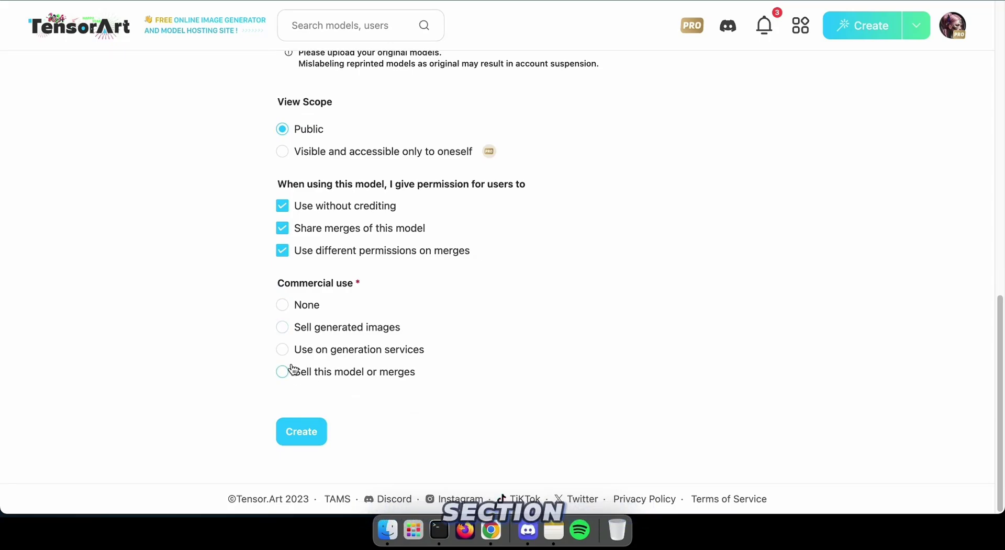
pyautogui.scroll(5, 375, 300)
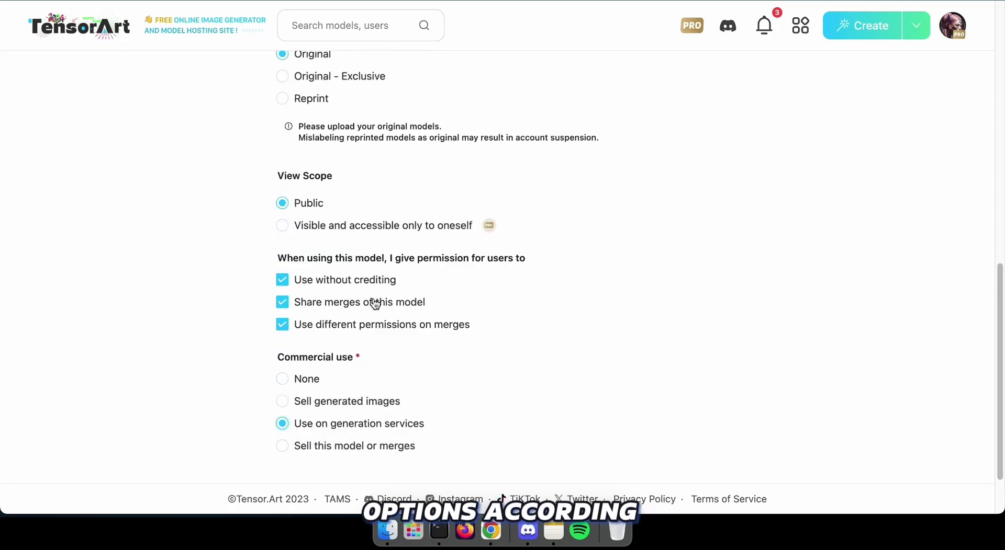
pyautogui.scroll(-5, 375, 298)
pyautogui.click(313, 428)
# - Publish the Epoch 6 training result into the Taylor Swift project
pyautogui.scroll(5, 388, 286)
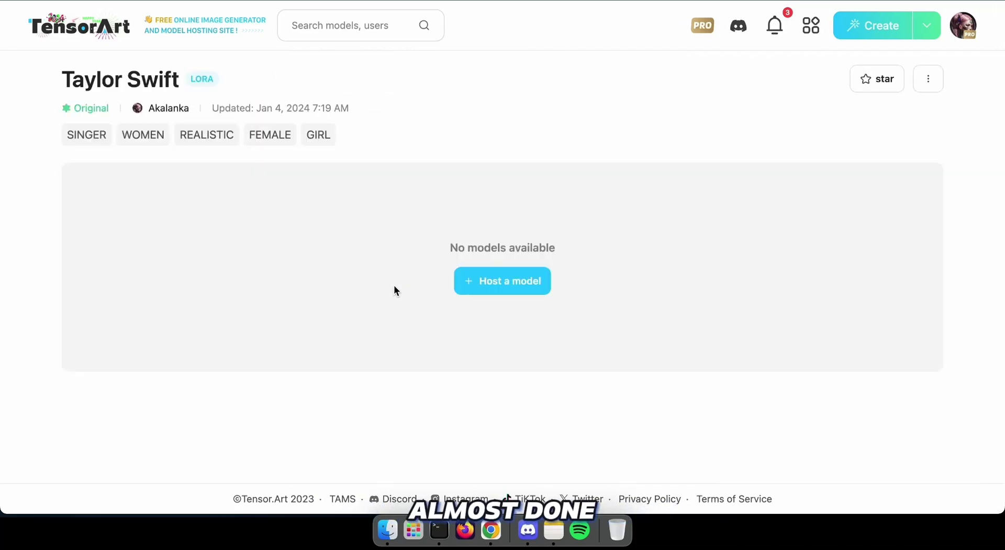
pyautogui.moveTo(962, 27)
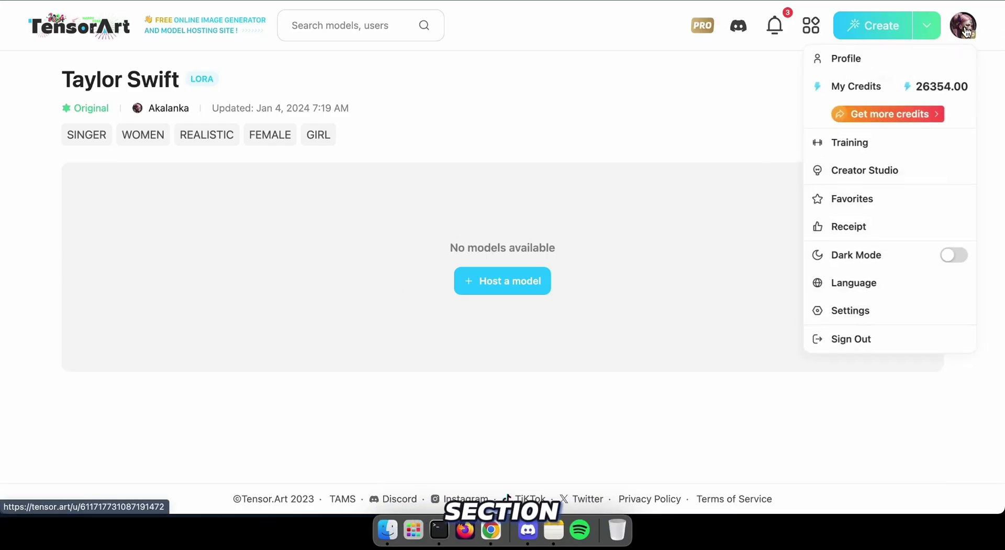
pyautogui.click(849, 143)
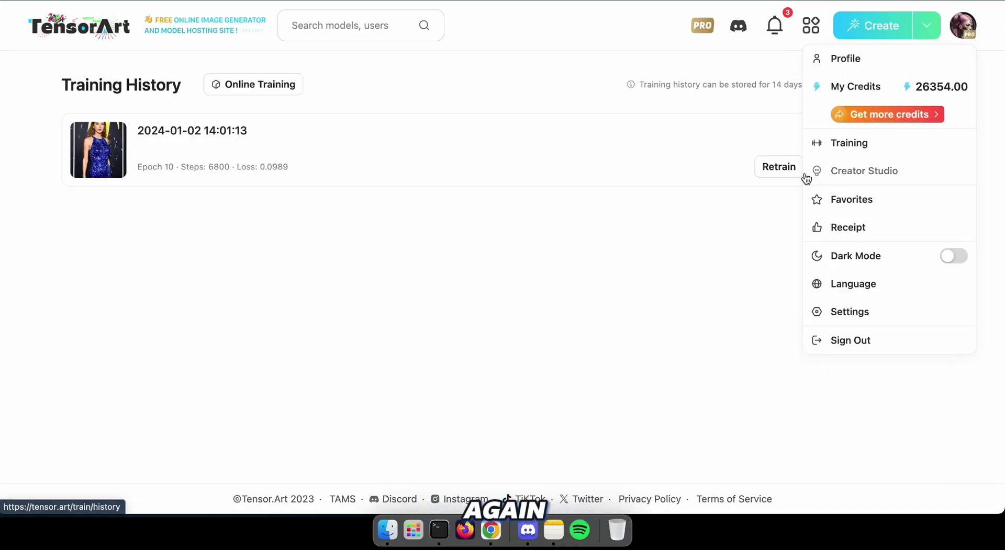
pyautogui.click(700, 152)
pyautogui.scroll(-5, 762, 255)
pyautogui.scroll(3, 776, 252)
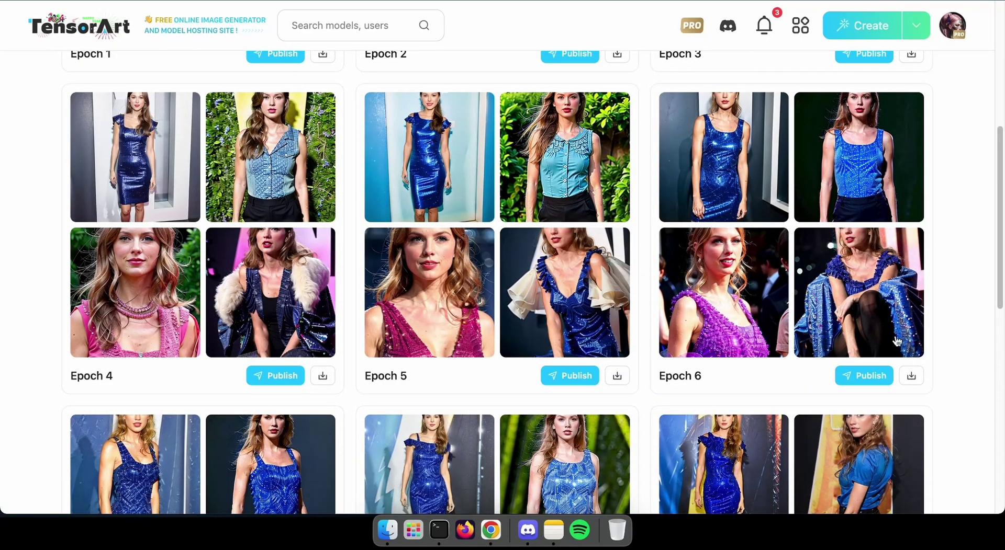
pyautogui.click(860, 376)
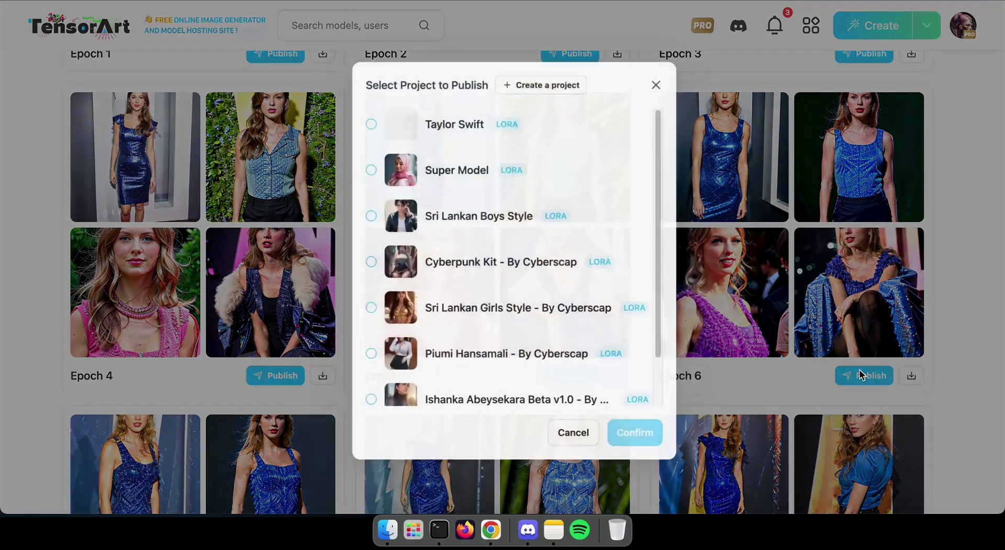
pyautogui.click(355, 116)
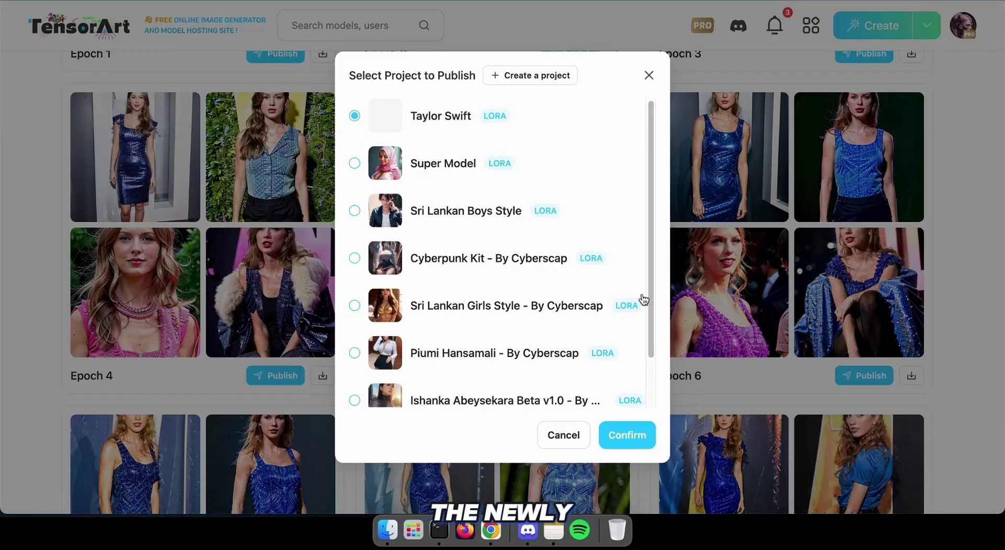
pyautogui.click(618, 450)
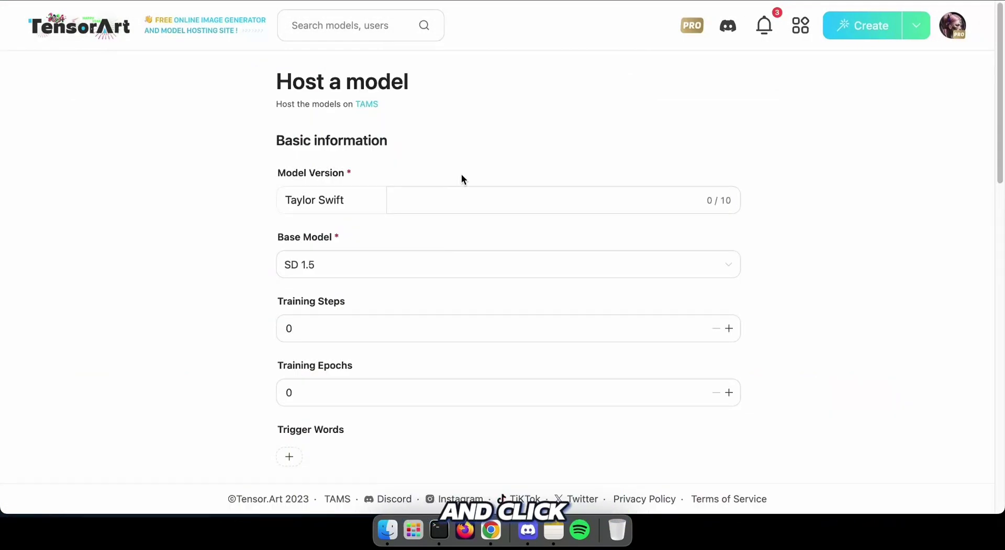
# - Keep SD 1.5 as the base model on the hosting form
pyautogui.click(402, 200)
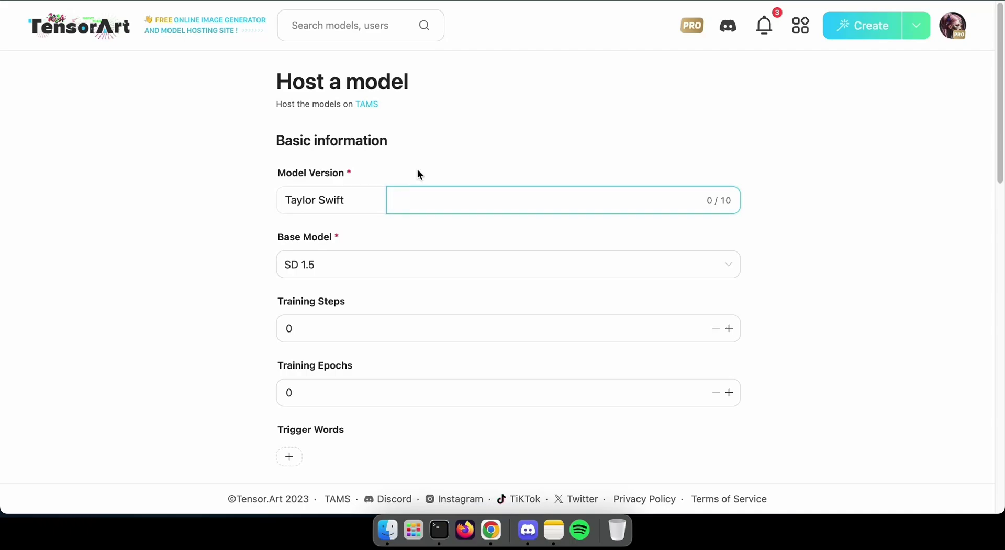
pyautogui.scroll(-1, 424, 160)
pyautogui.click(367, 243)
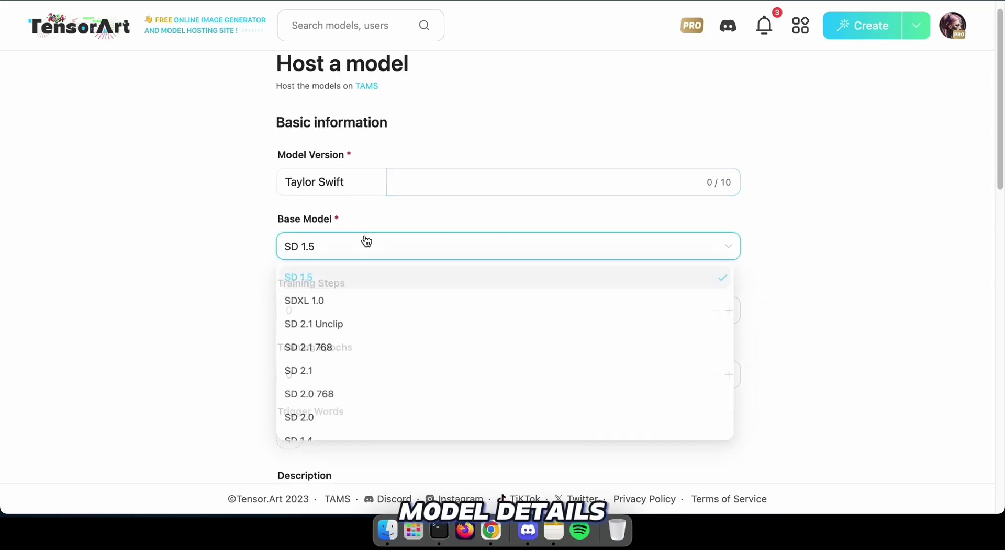
pyautogui.scroll(-1, 350, 314)
pyautogui.scroll(2, 348, 327)
pyautogui.click(337, 299)
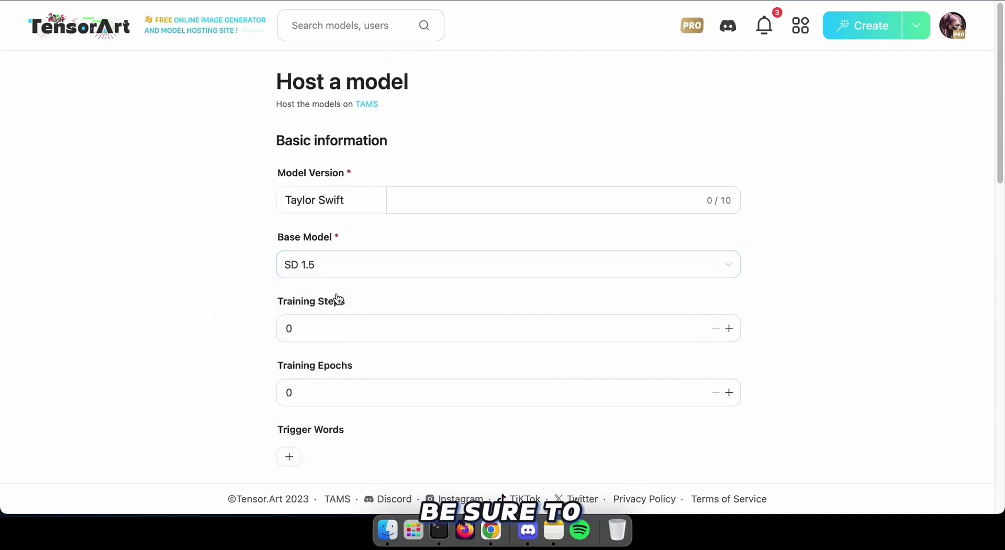
pyautogui.click(328, 326)
pyautogui.scroll(-3, 327, 327)
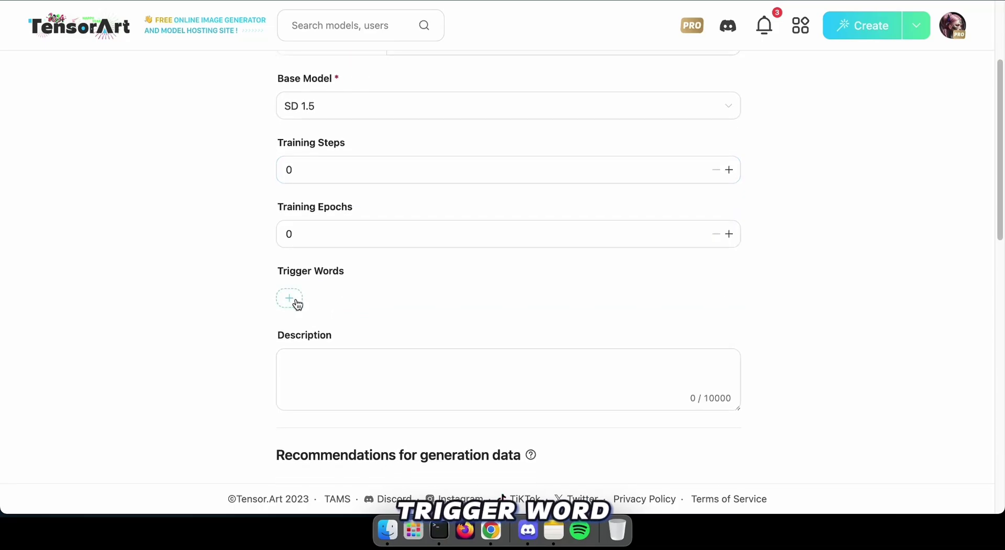
# - Add 'taylor' as a trigger word for the model
pyautogui.click(295, 302)
pyautogui.write('taylor')
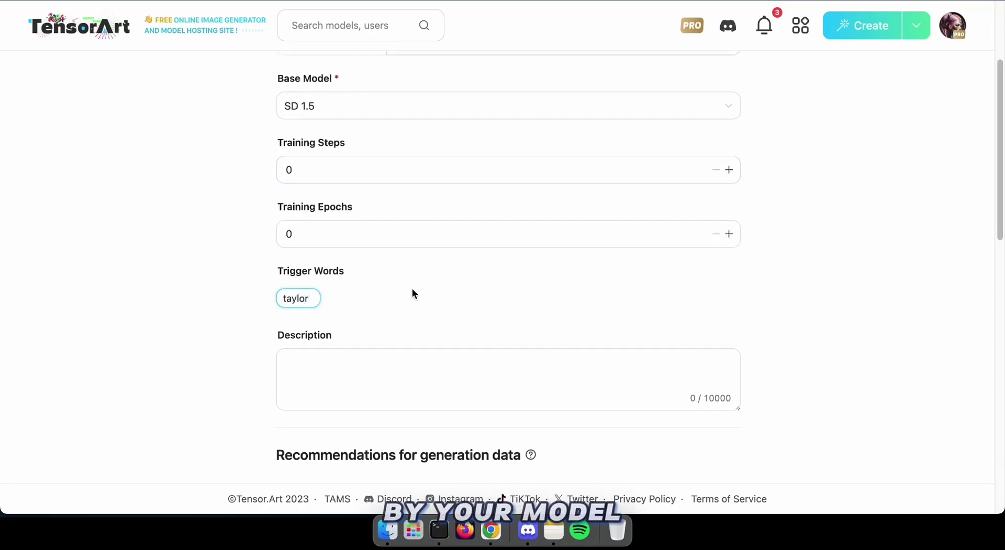
pyautogui.press('Return')
pyautogui.scroll(-4, 391, 318)
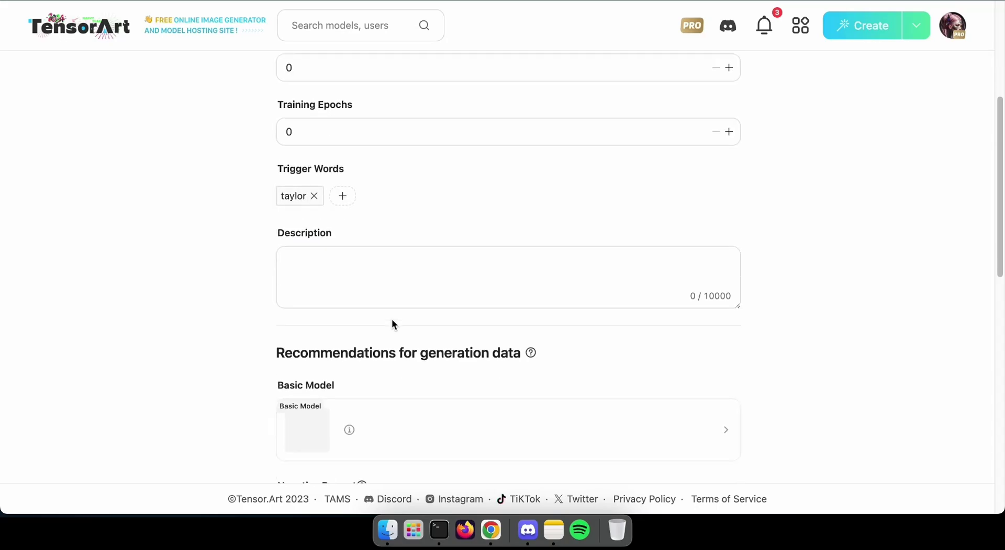
pyautogui.scroll(-2, 359, 364)
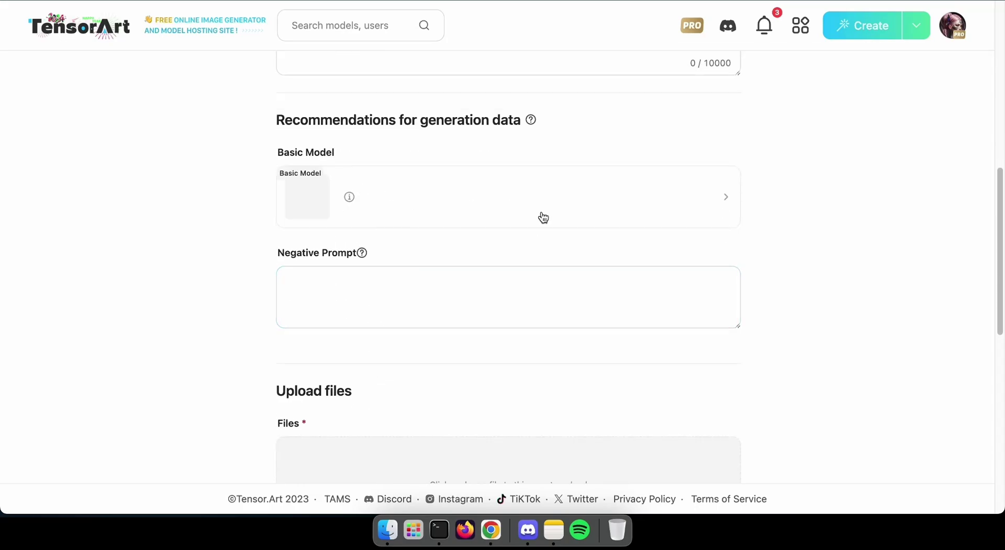
# - Search 'epic' and choose EpiCRealism - pure Evo as the recommended basic model
pyautogui.click(445, 197)
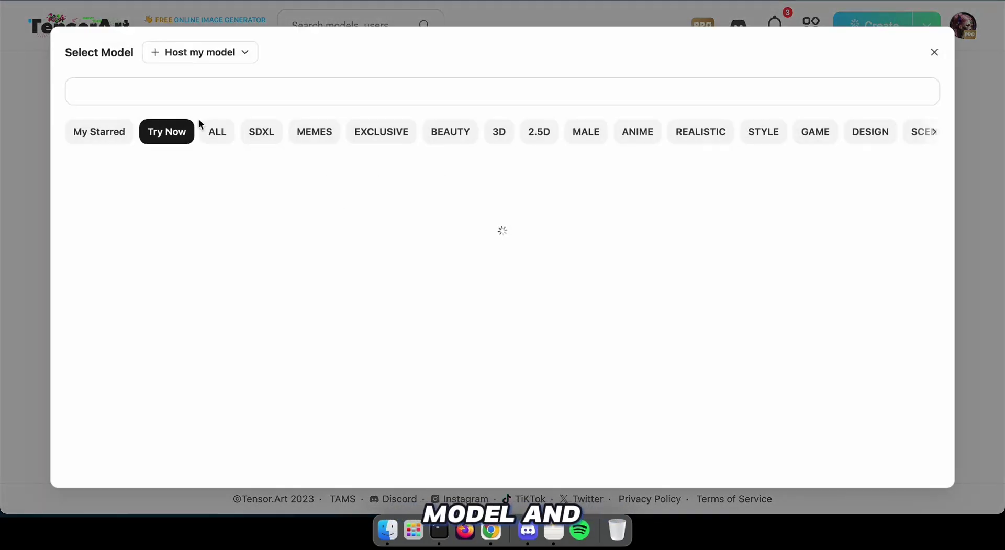
pyautogui.click(141, 90)
pyautogui.write('e')
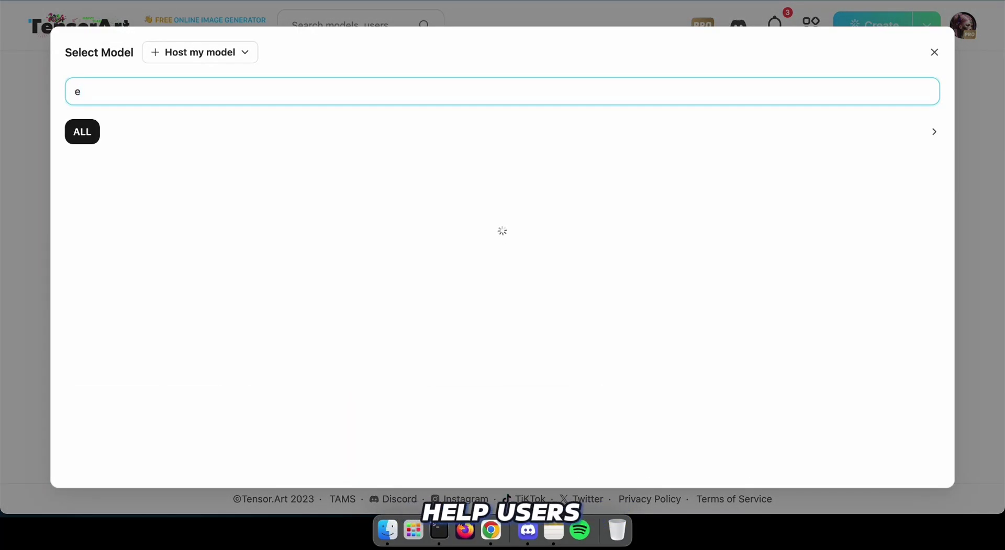
pyautogui.write('pic')
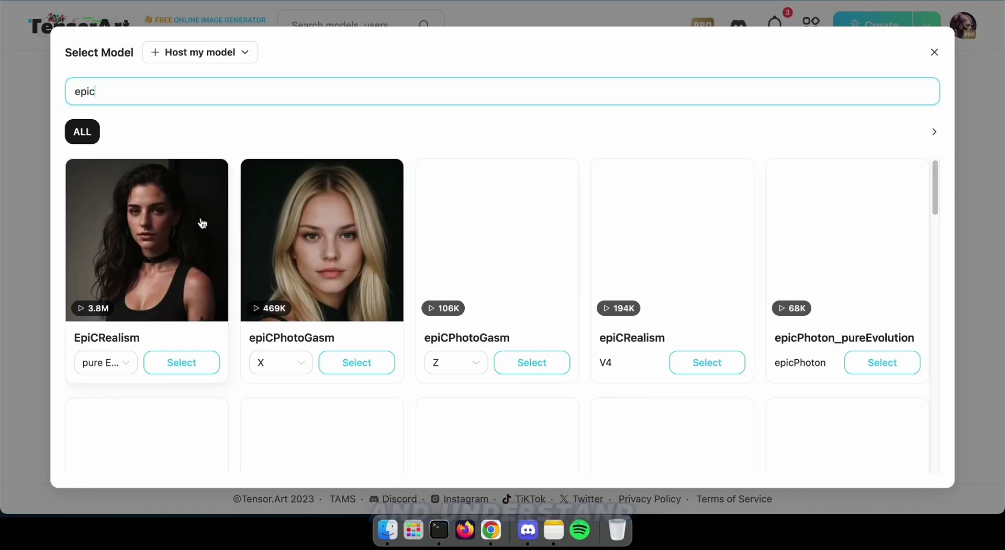
pyautogui.click(149, 278)
pyautogui.scroll(-3, 250, 286)
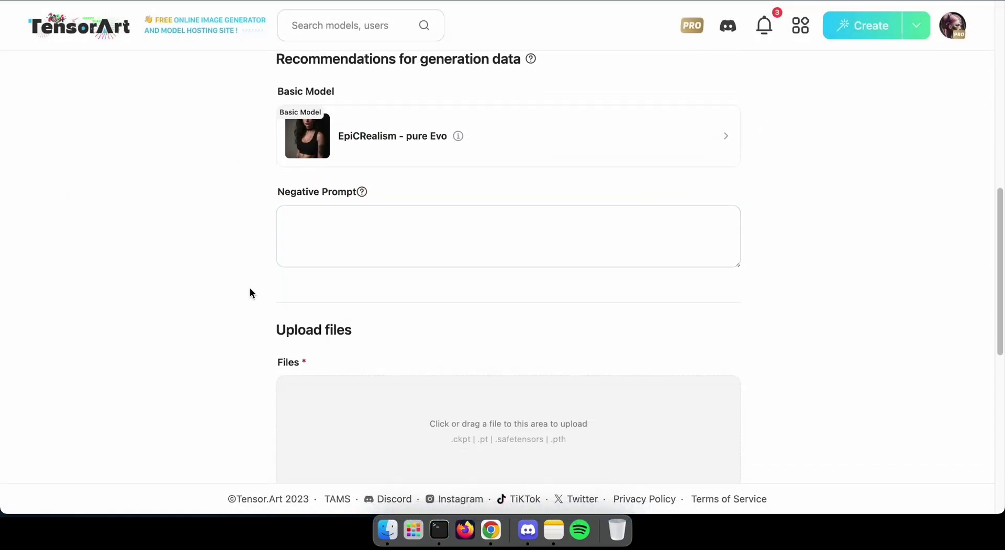
pyautogui.scroll(-3, 249, 292)
pyautogui.scroll(-2, 259, 288)
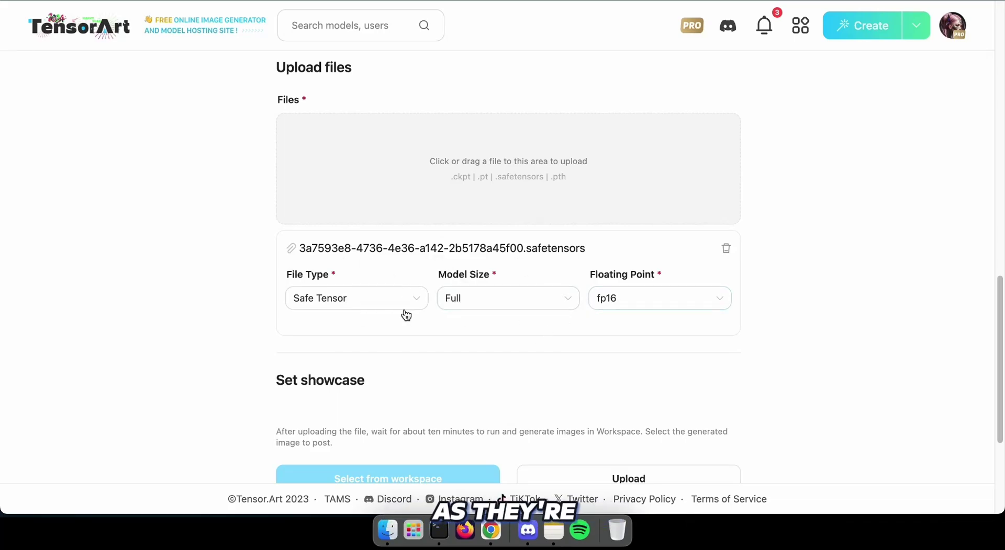
# - Upload the two workspace_trainsamples PNG images as showcase pictures
pyautogui.scroll(-1, 406, 315)
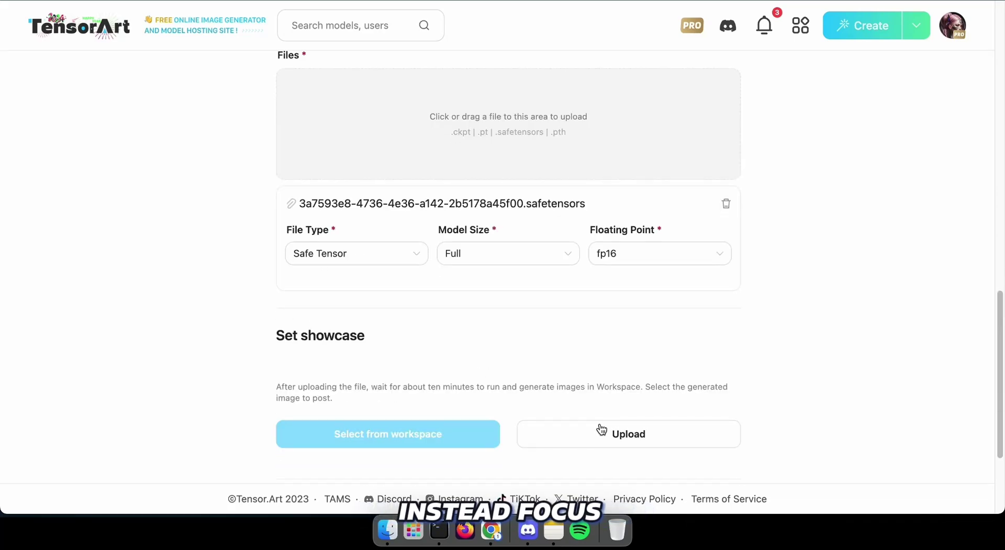
pyautogui.click(601, 430)
pyautogui.doubleClick(265, 173)
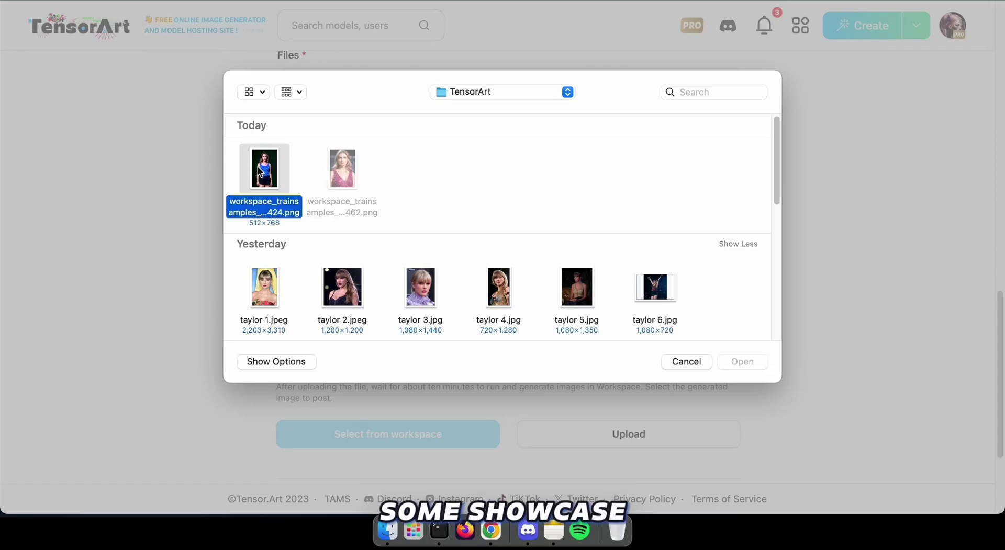
pyautogui.scroll(-1, 617, 366)
pyautogui.scroll(-2, 605, 384)
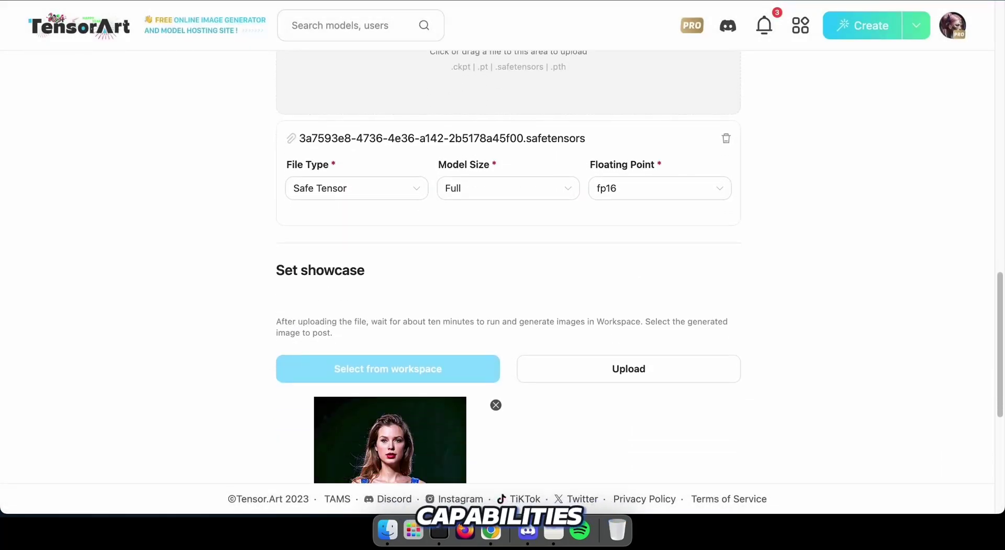
pyautogui.click(611, 345)
pyautogui.doubleClick(347, 183)
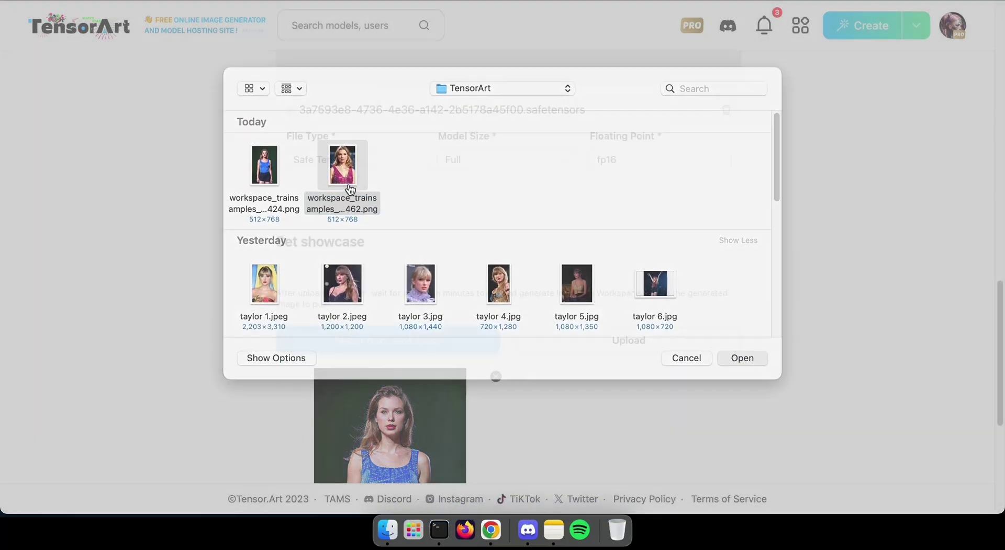
# - Set the model version name to v1
pyautogui.scroll(-1, 398, 314)
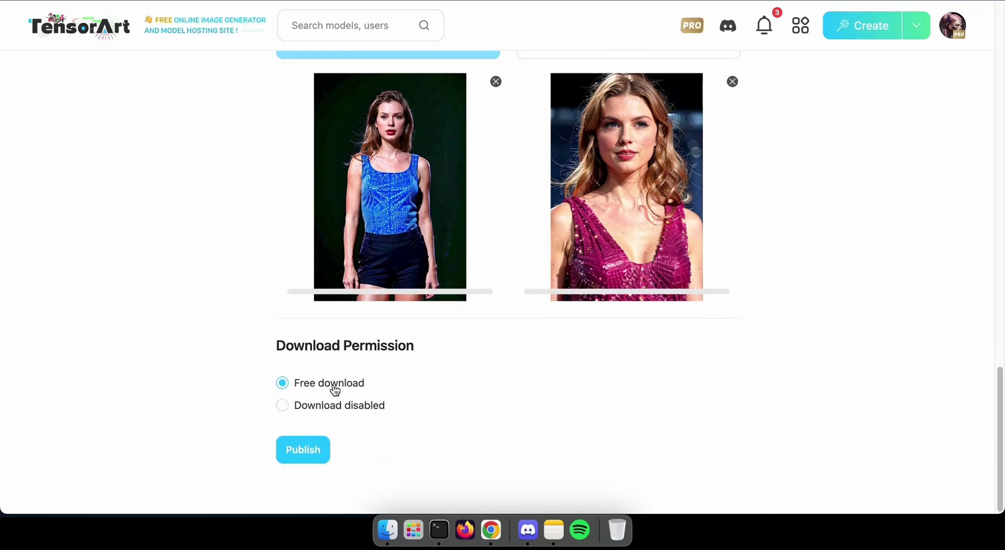
pyautogui.scroll(15, 300, 408)
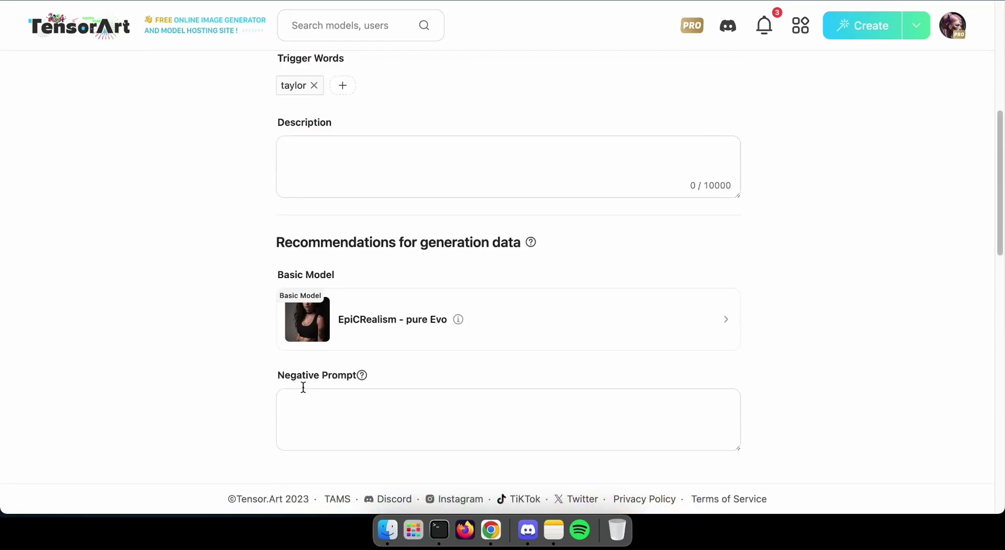
pyautogui.scroll(6, 375, 380)
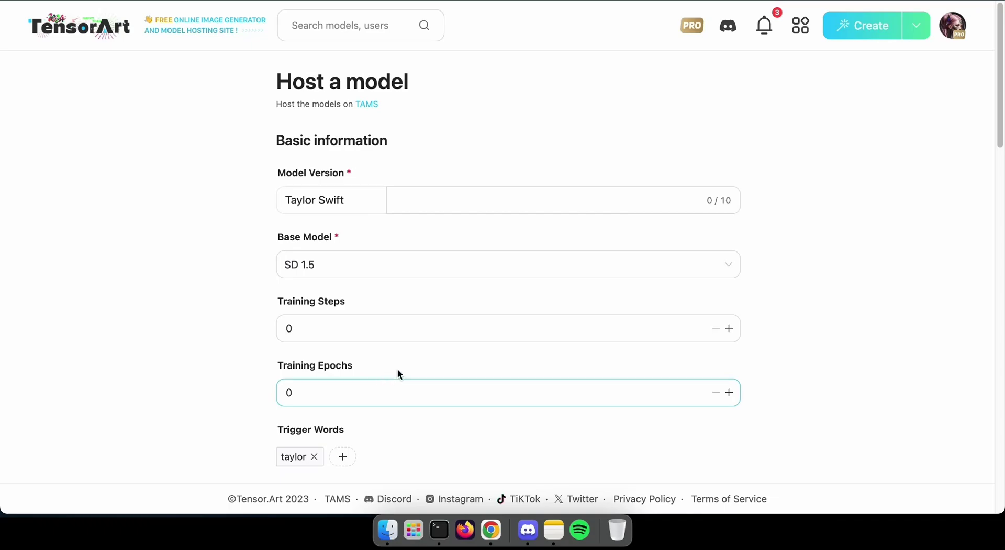
pyautogui.click(446, 204)
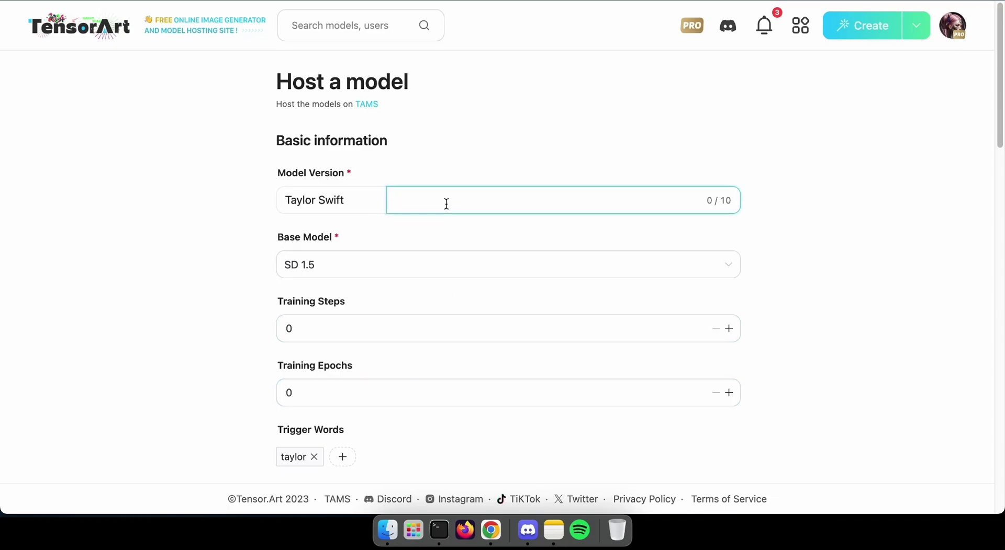
pyautogui.scroll(-20, 269, 288)
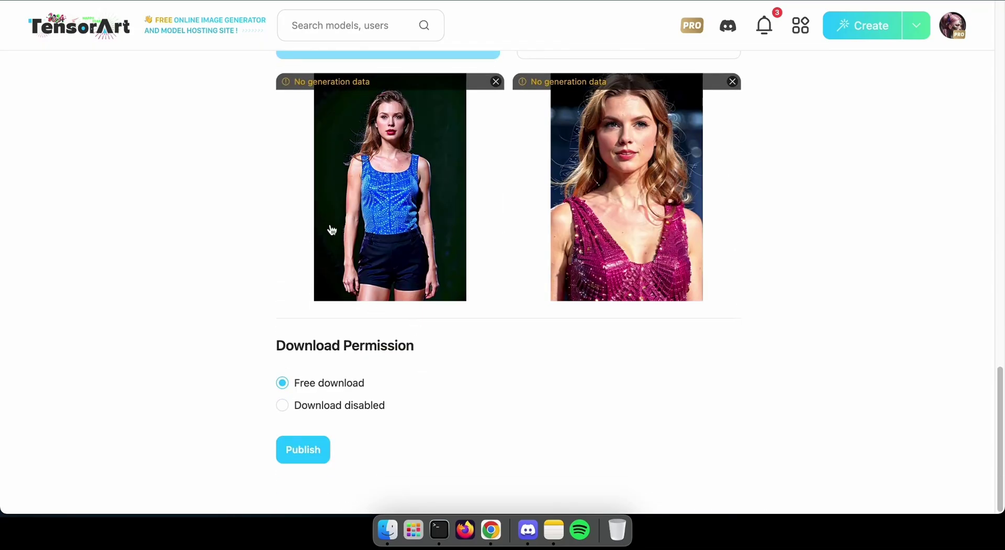
# - Publish the hosted model and check the new Taylor Swift page's deploying status
pyautogui.click(301, 458)
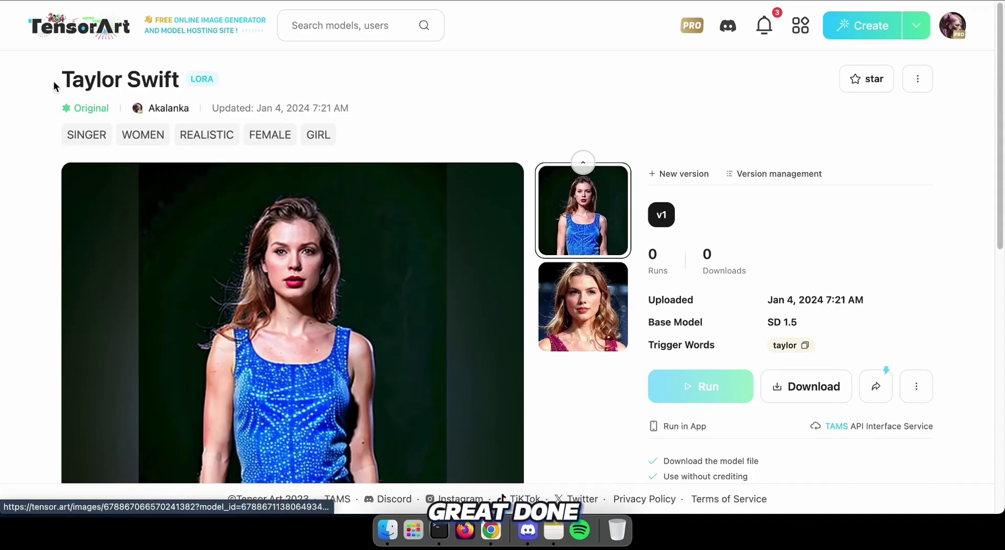
pyautogui.scroll(-5, 249, 275)
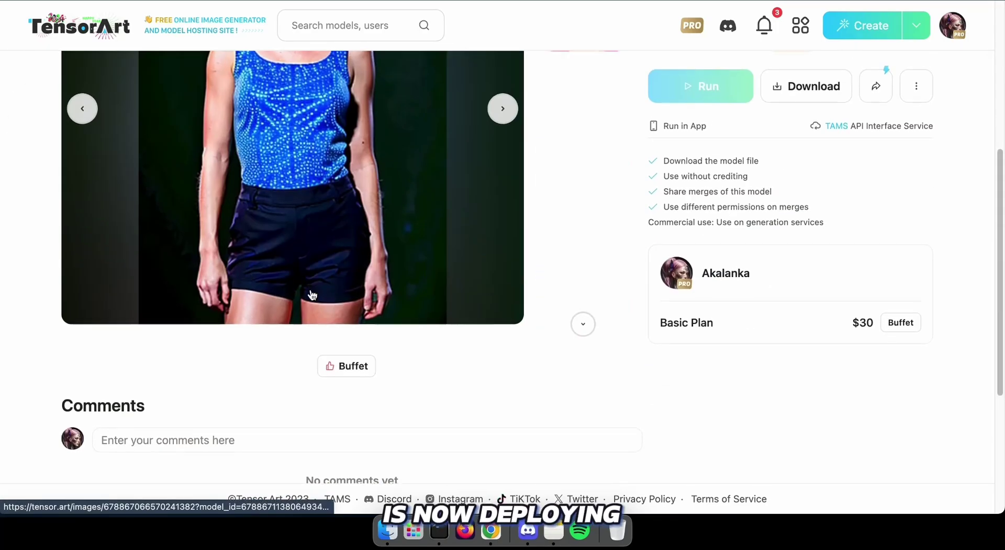
pyautogui.scroll(5, 311, 293)
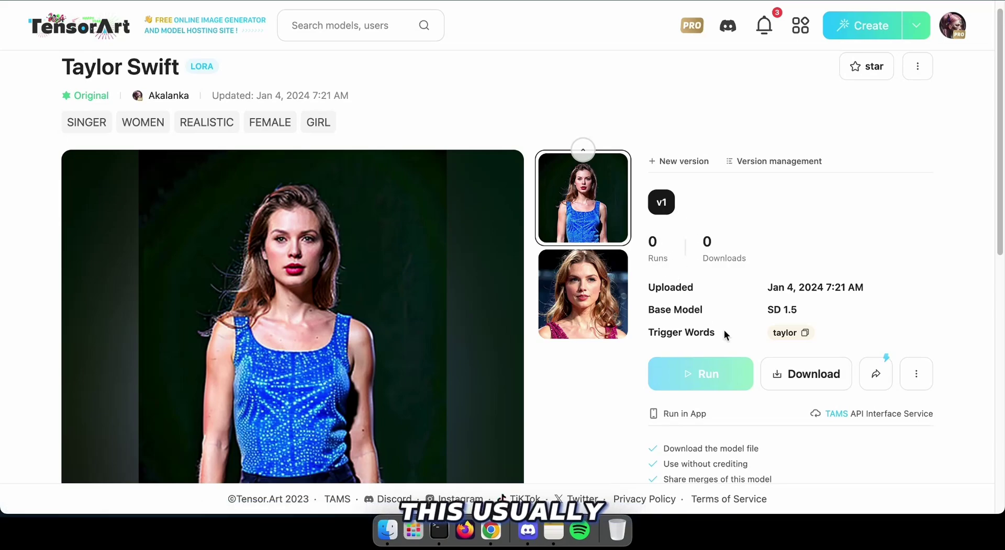
pyautogui.moveTo(707, 363)
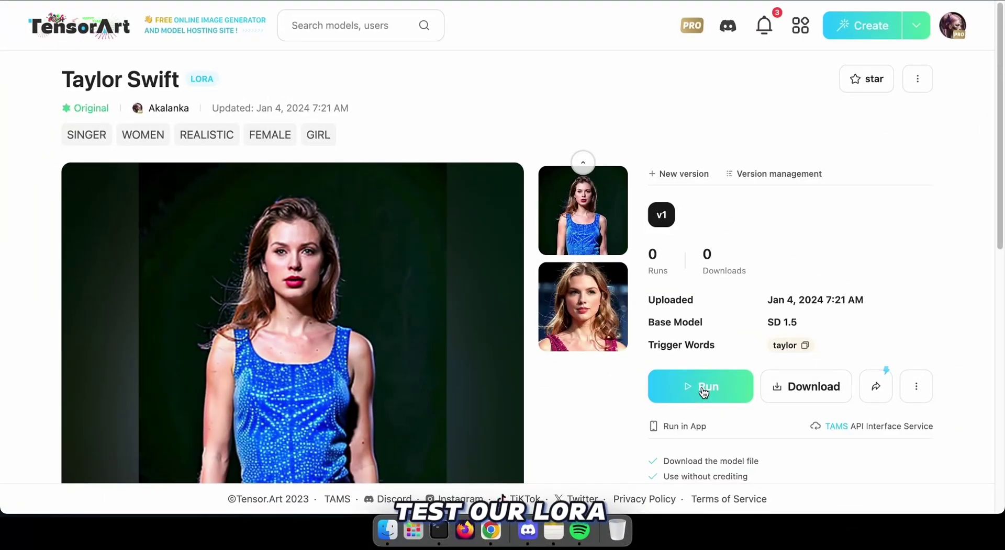
# - Run the LoRA in Text2Img using the recommended generation data with EpiCRealism
pyautogui.click(703, 391)
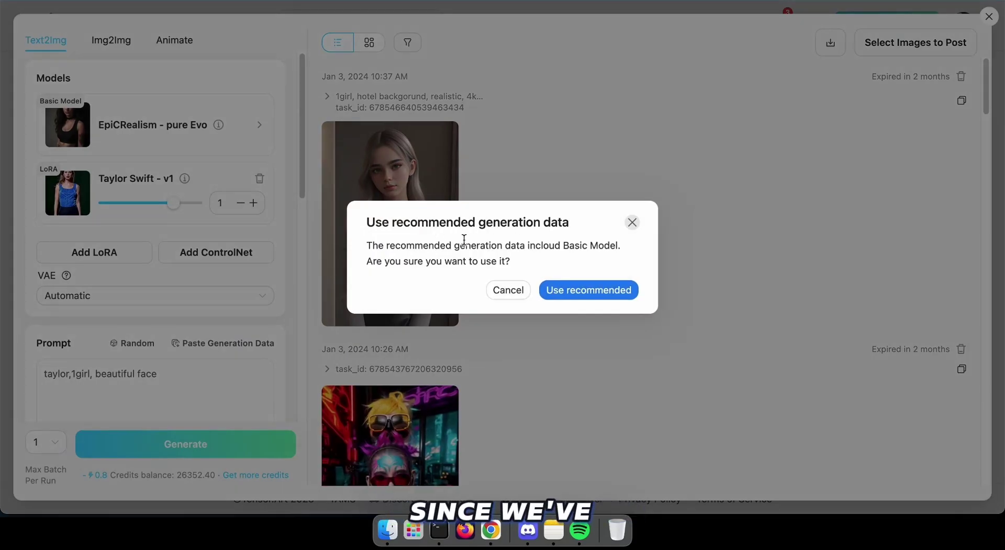
pyautogui.click(580, 292)
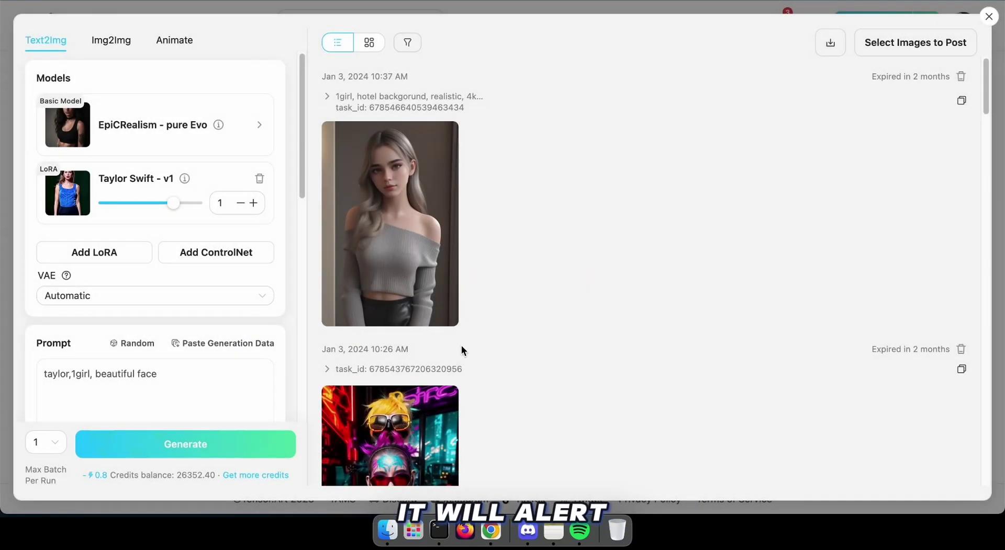
pyautogui.scroll(-3, 79, 314)
# - Review the prompt 'taylor,1girl, beautiful face' and set 4 images per run
pyautogui.click(49, 296)
pyautogui.doubleClick(52, 287)
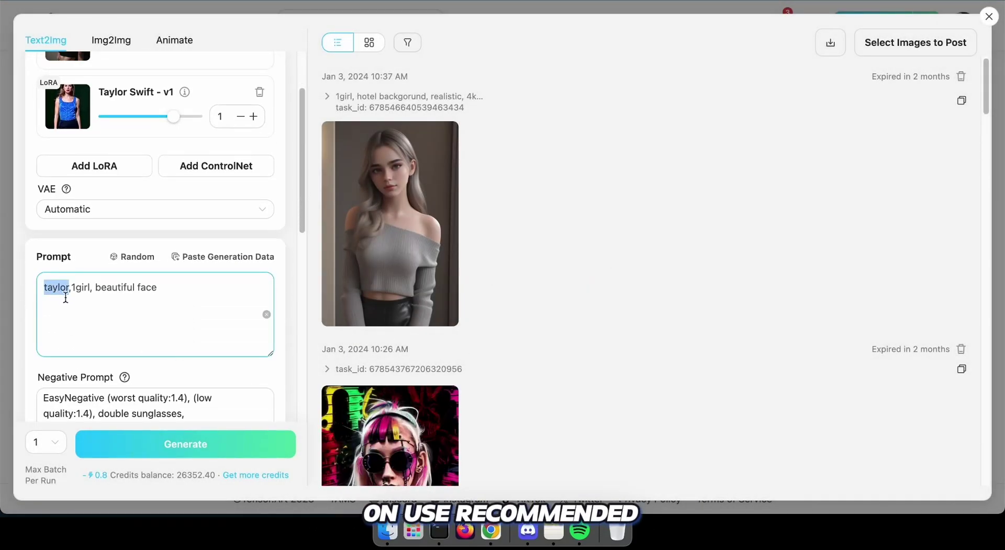
pyautogui.doubleClick(80, 287)
pyautogui.scroll(-3, 172, 313)
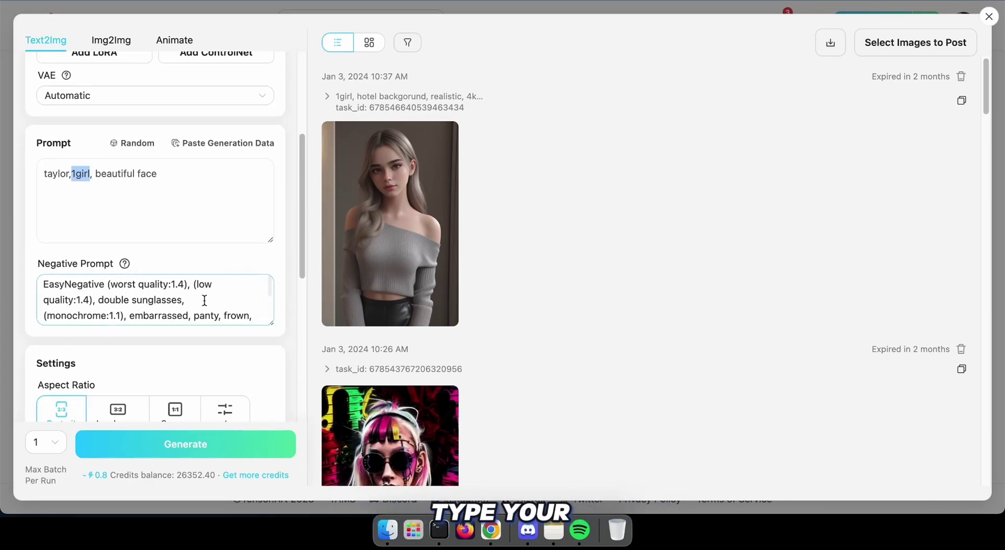
pyautogui.scroll(-6, 204, 301)
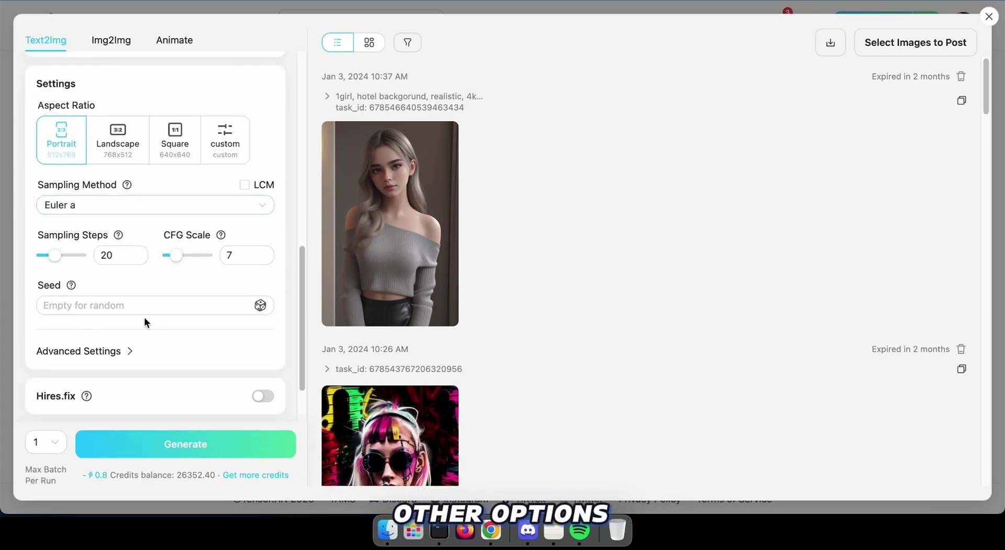
pyautogui.scroll(10, 139, 326)
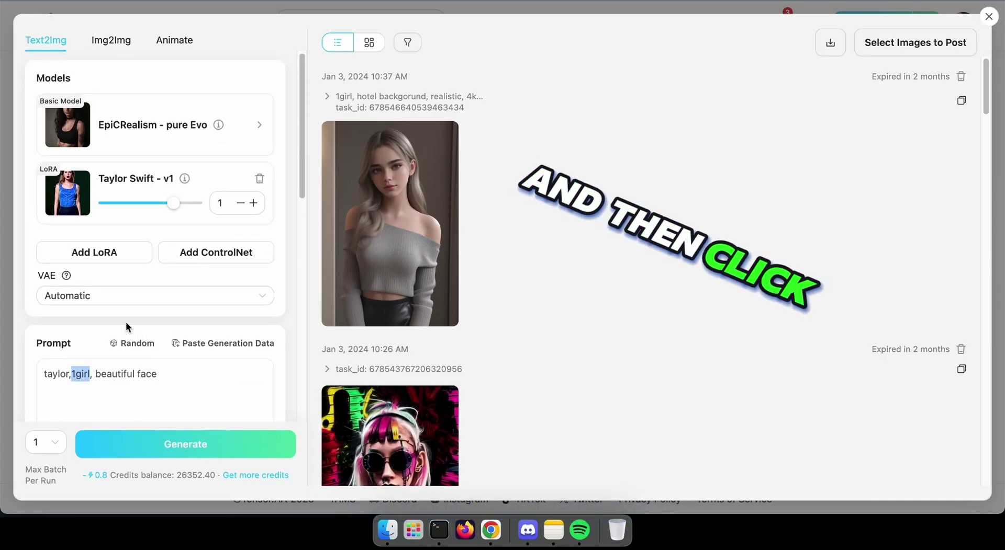
pyautogui.click(44, 443)
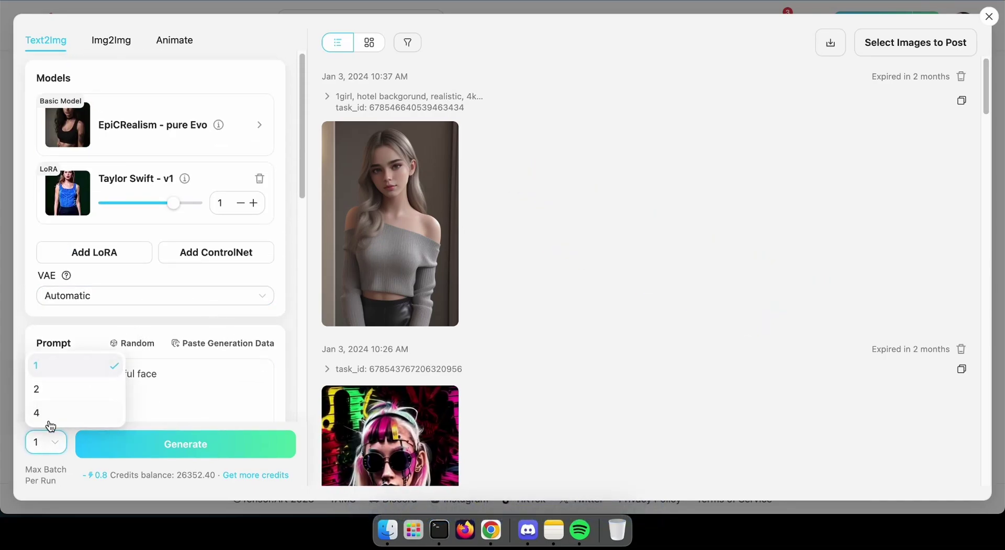
pyautogui.click(50, 421)
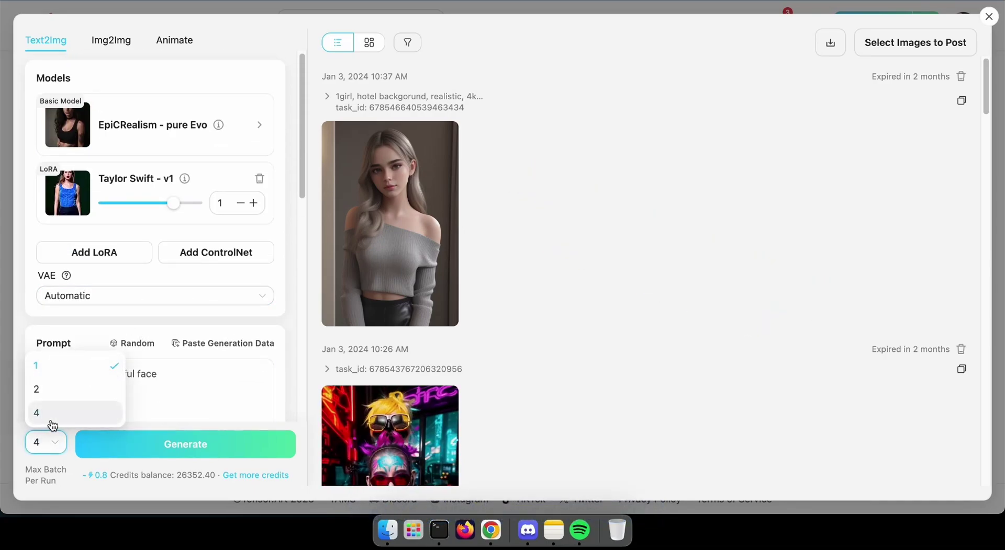
# - Generate a batch of four portraits and wait for them in the history
pyautogui.click(171, 446)
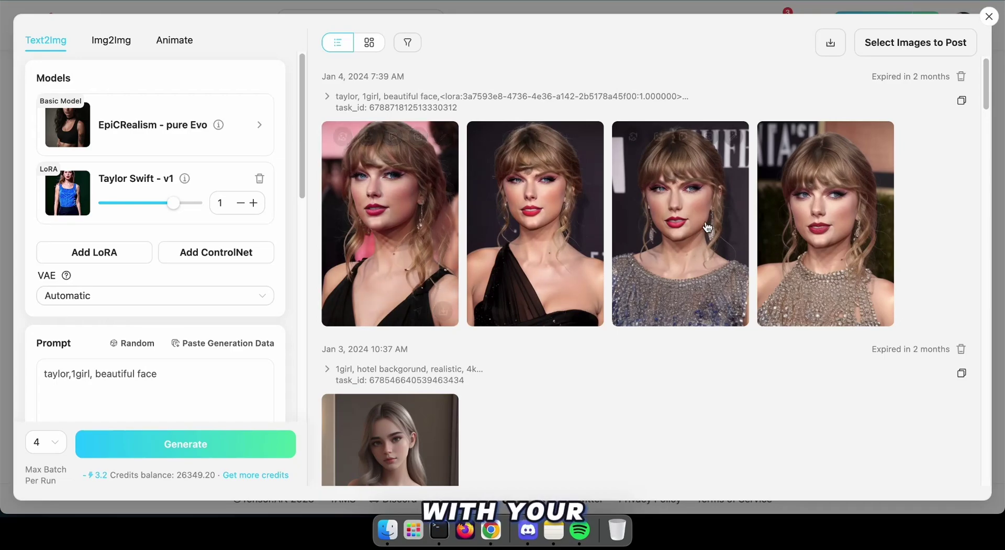
pyautogui.moveTo(696, 235)
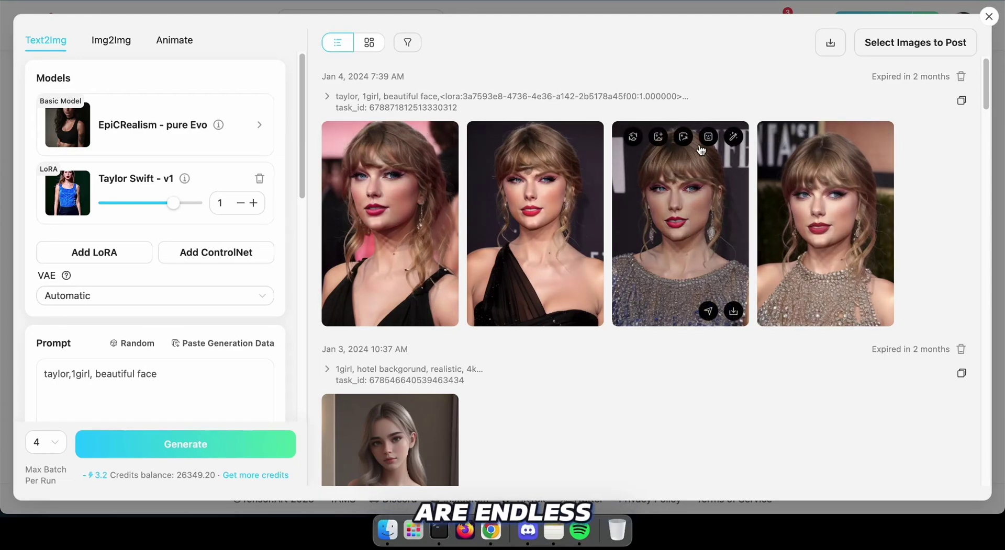